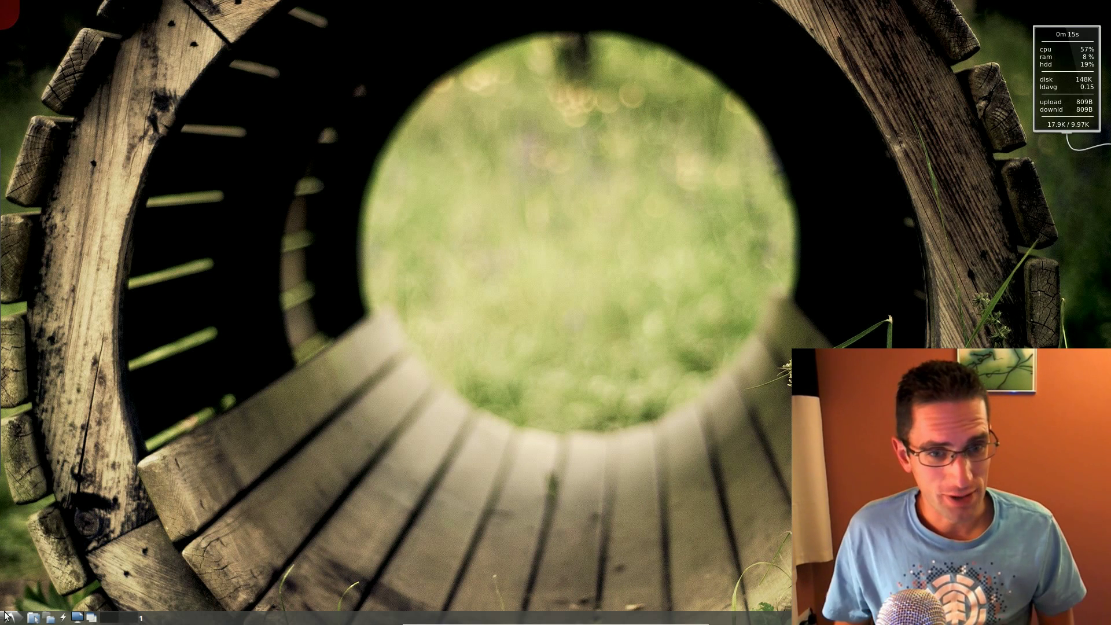
Open Task Manager with Ctrl+Alt+Delete to view the running processes and memory use.
key("ctrl+alt+Delete")
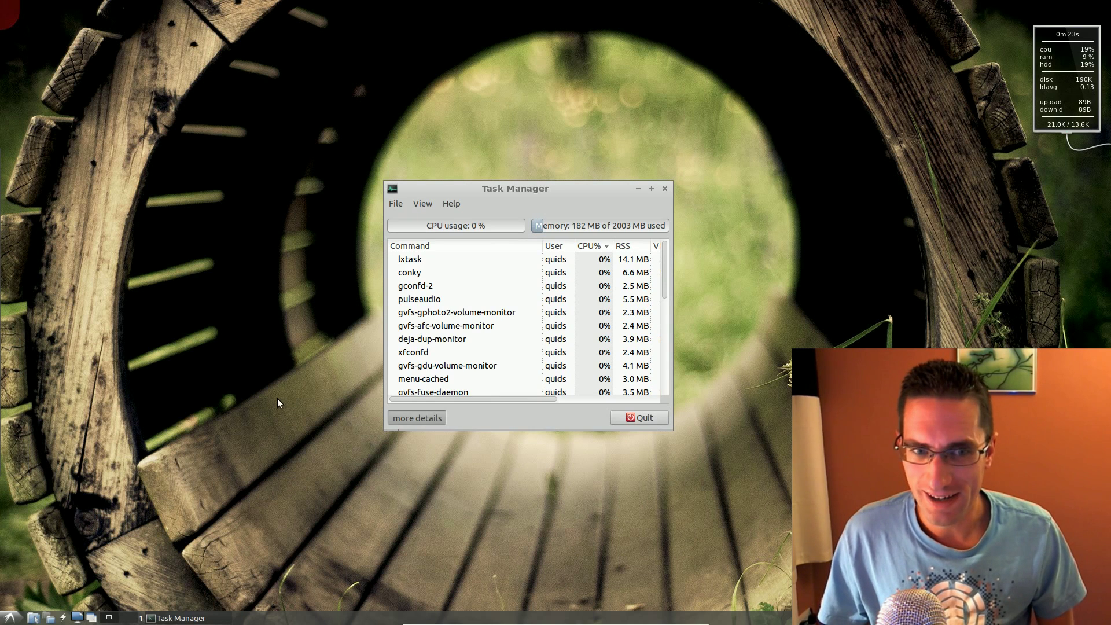
Close Task Manager and browse the application menu's Games and Office categories.
left_click(663, 192)
left_click(10, 617)
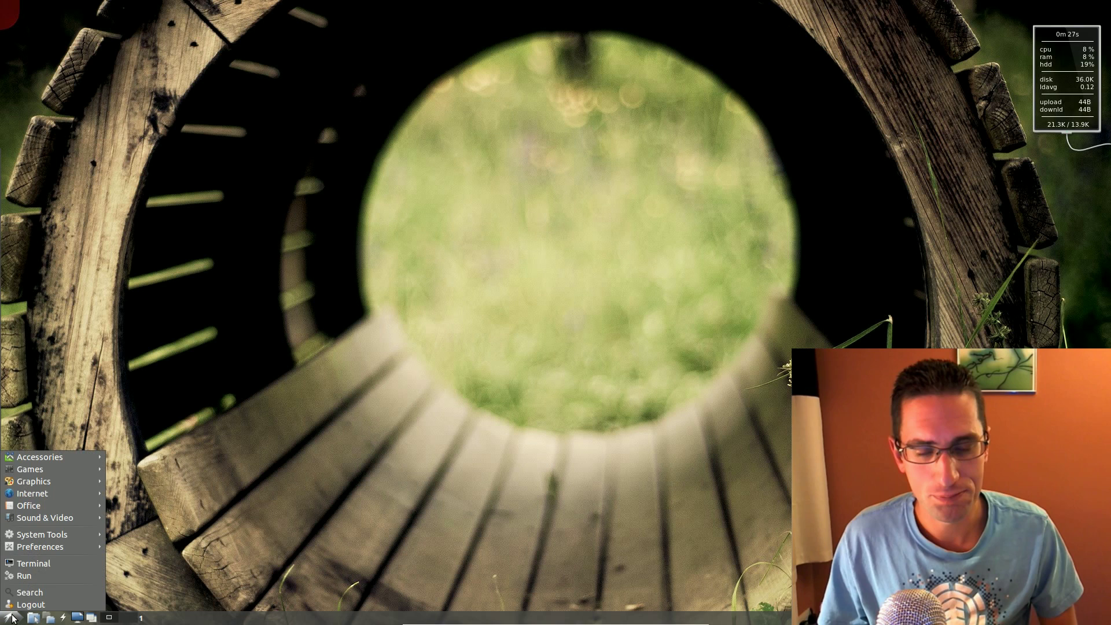
mouse_move(48, 456)
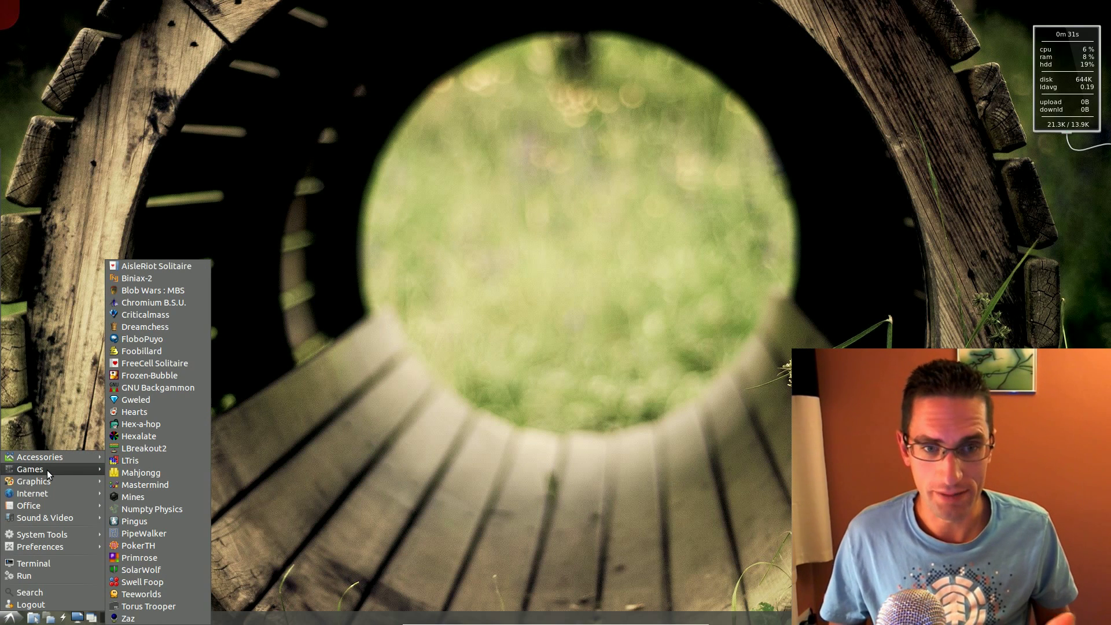
mouse_move(56, 506)
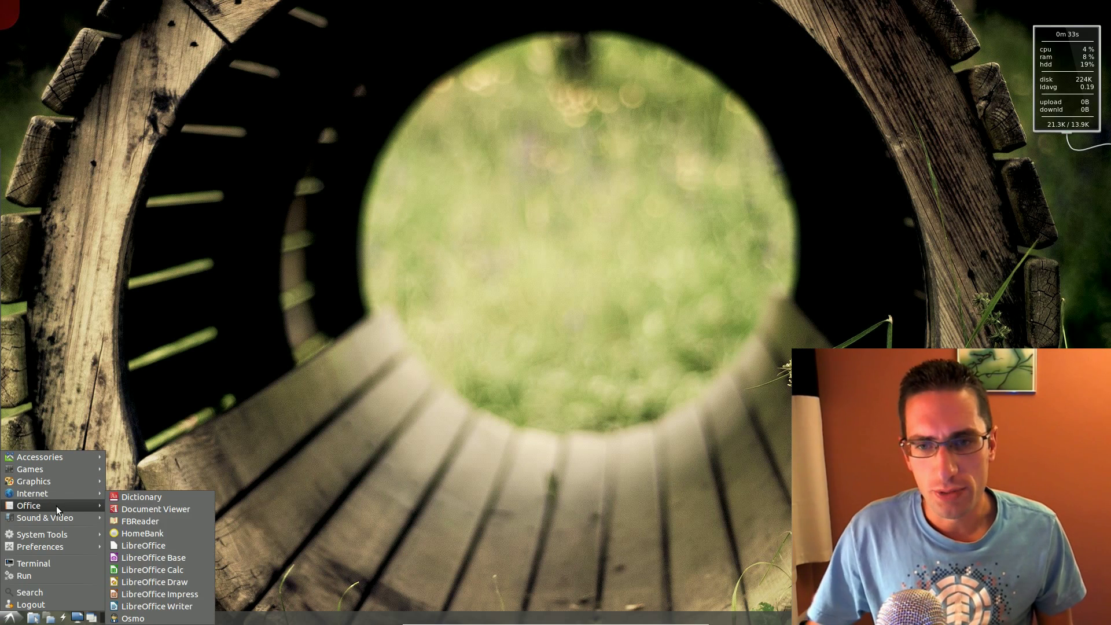
left_click(206, 372)
Launch Firefox from the left-edge autohide dock, then reopen the application menu.
mouse_move(7, 213)
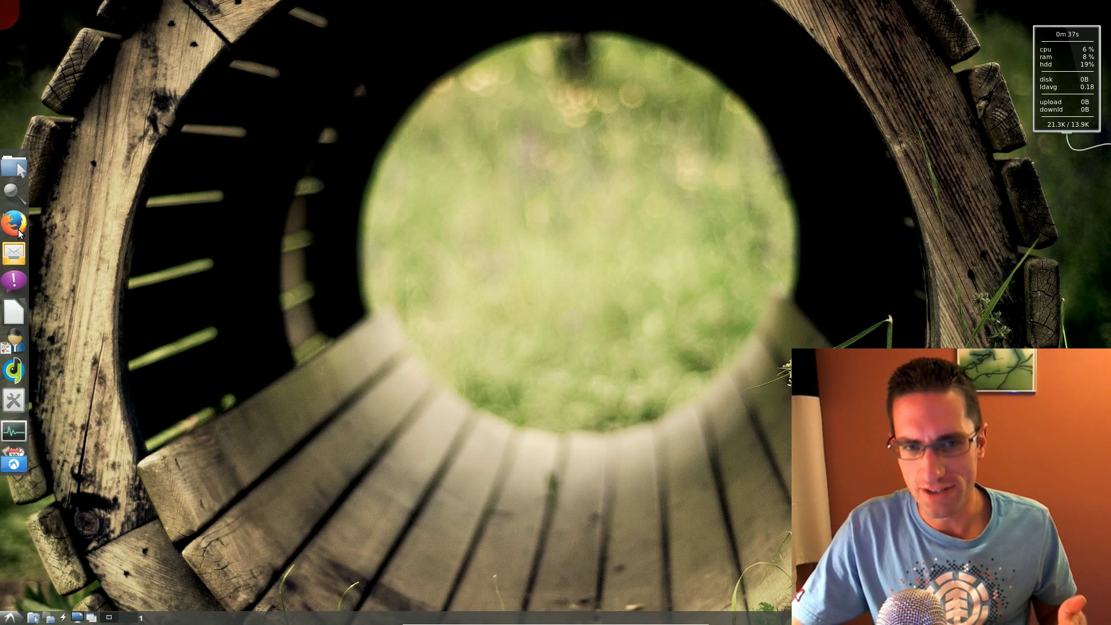
left_click(21, 233)
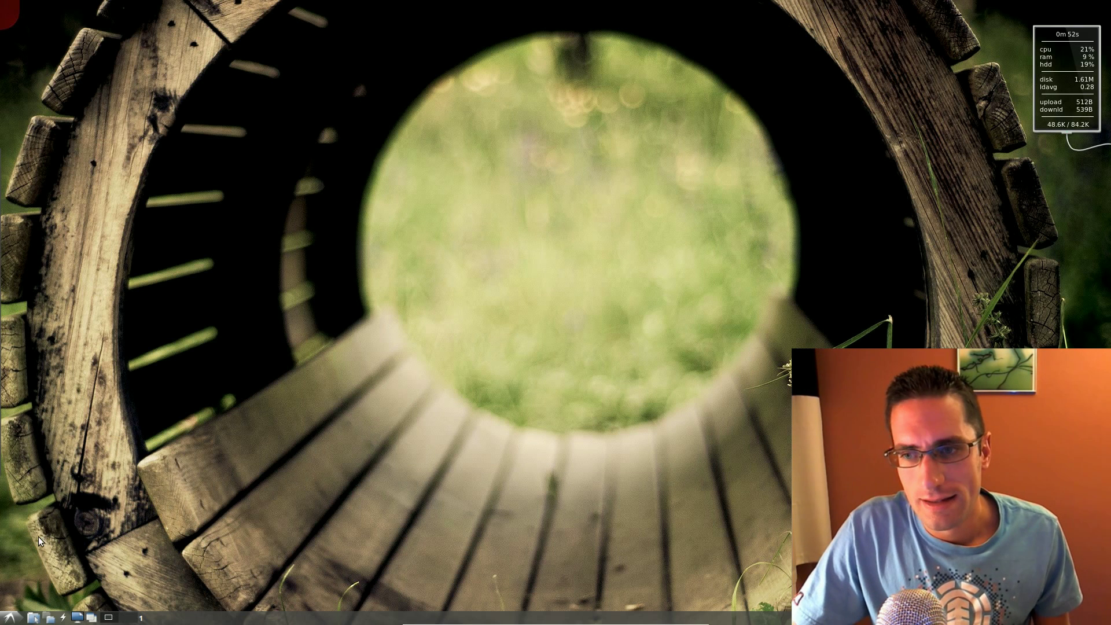
left_click(12, 616)
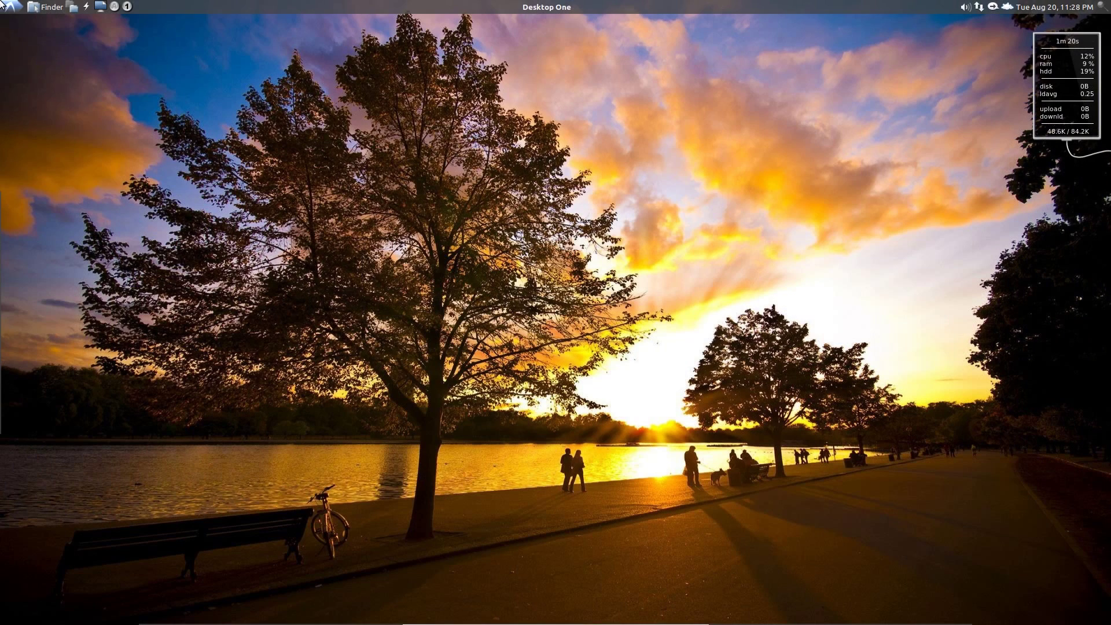
Check the top-panel application menu, then launch and close GNOME Commander.
left_click(10, 7)
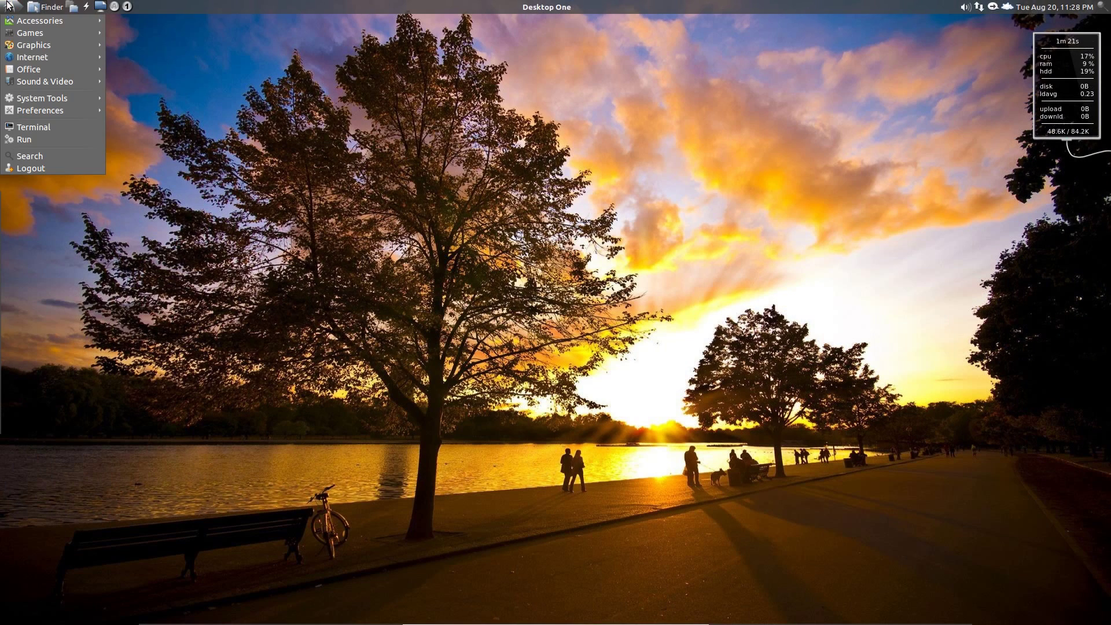
left_click(16, 196)
mouse_move(16, 224)
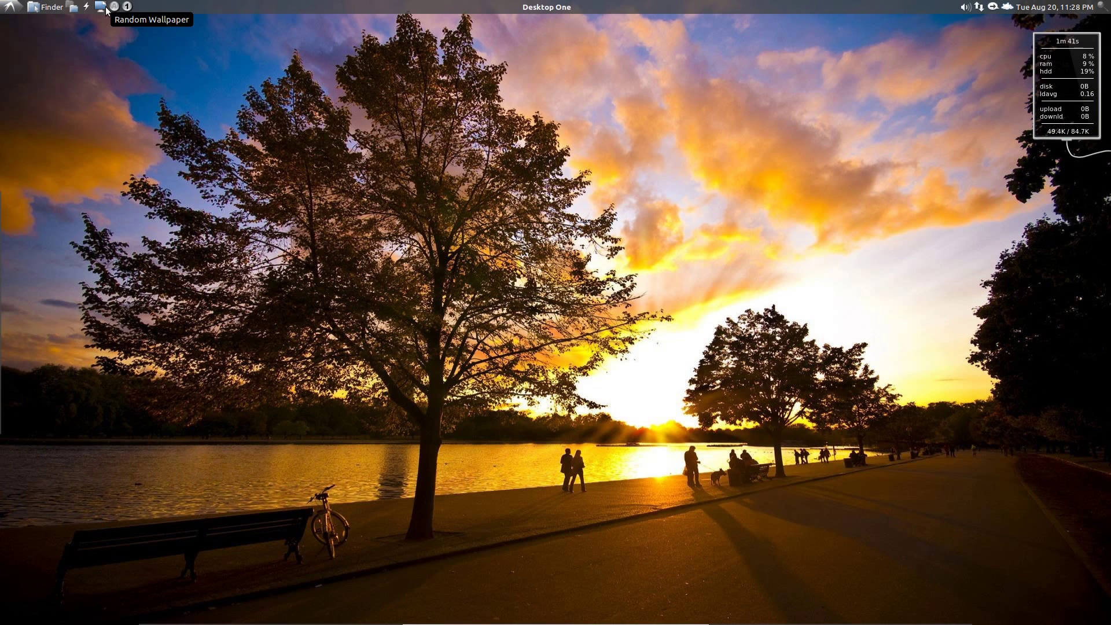
left_click(74, 7)
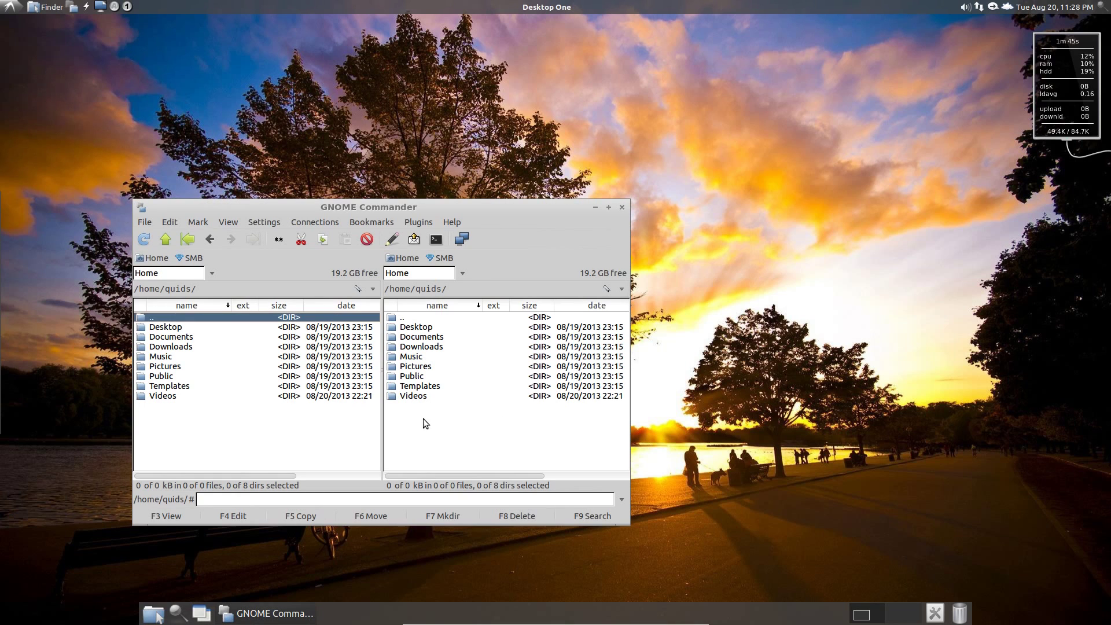
left_click(622, 207)
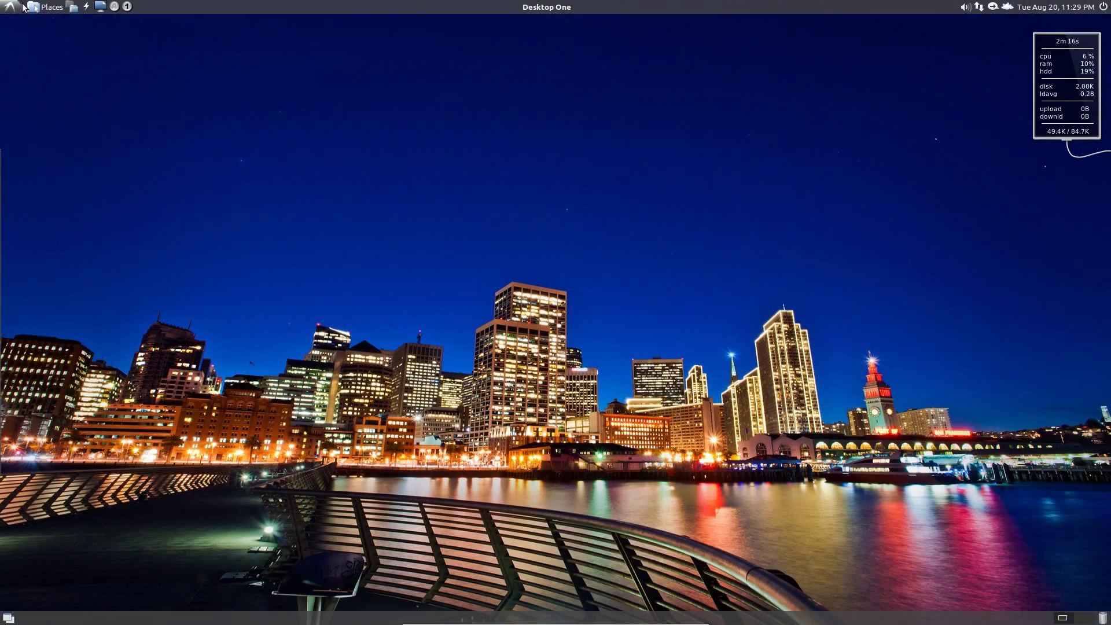
Browse the Places home folders and bring up the Unity-style application menu.
left_click(11, 6)
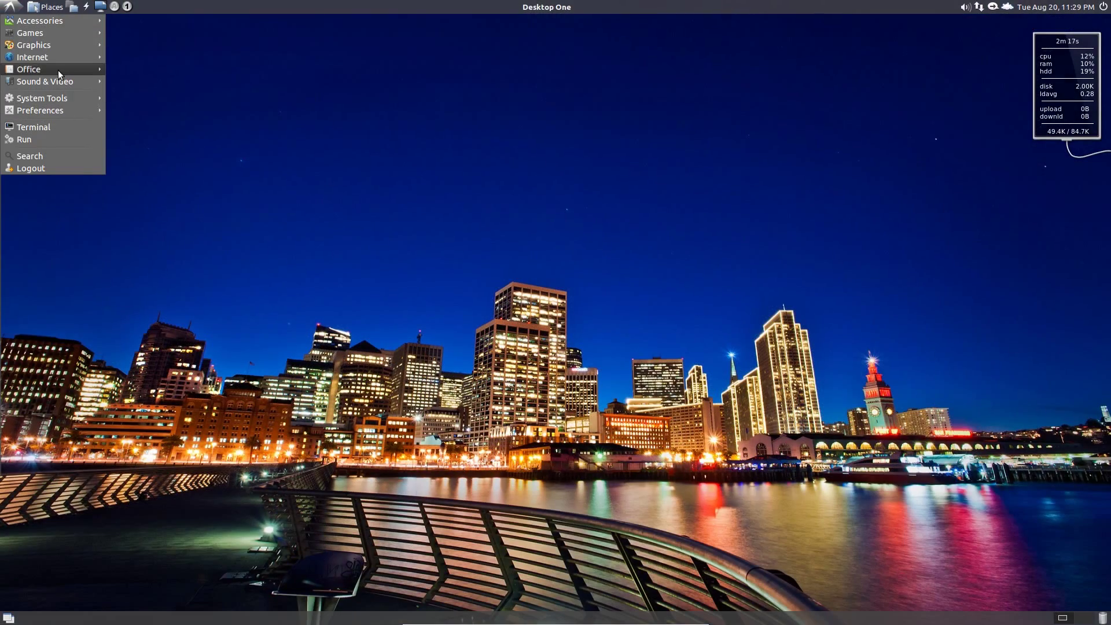
left_click(49, 7)
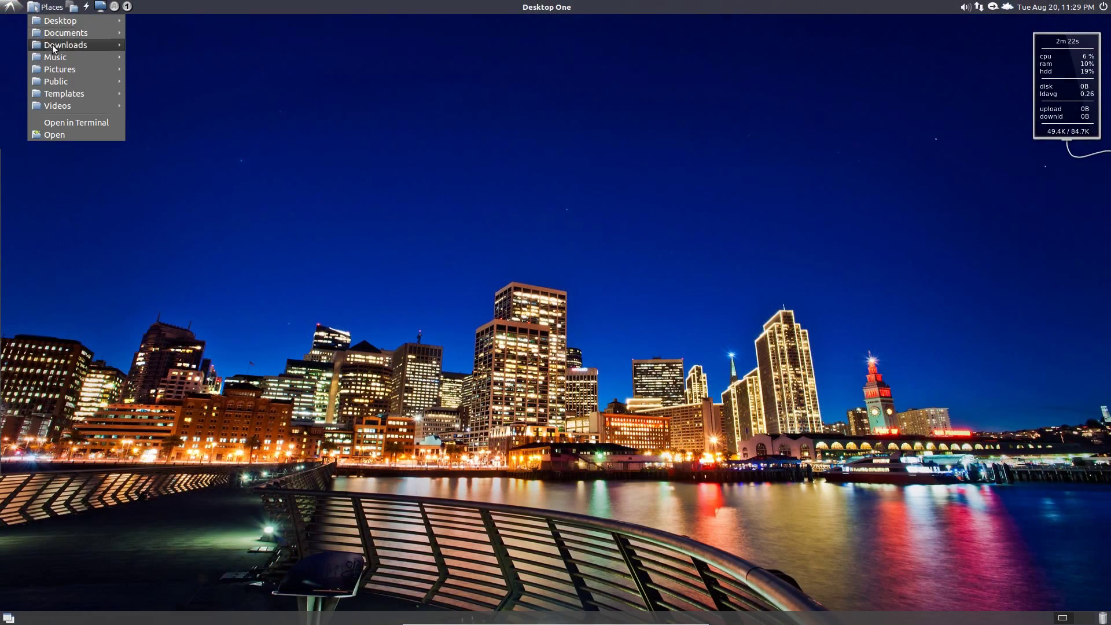
mouse_move(56, 53)
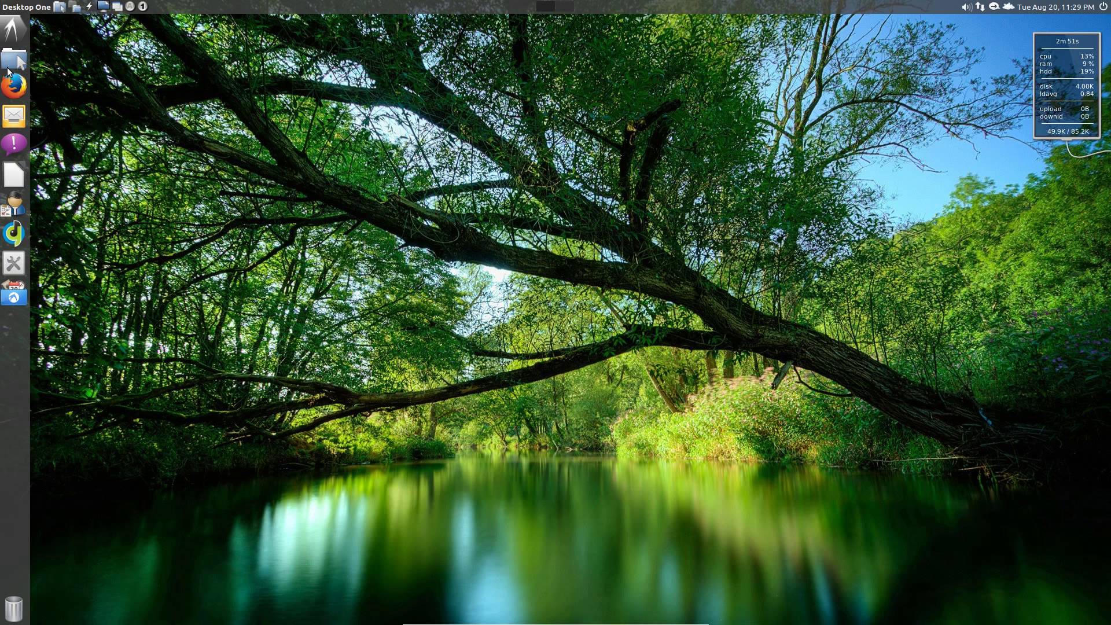
left_click(15, 32)
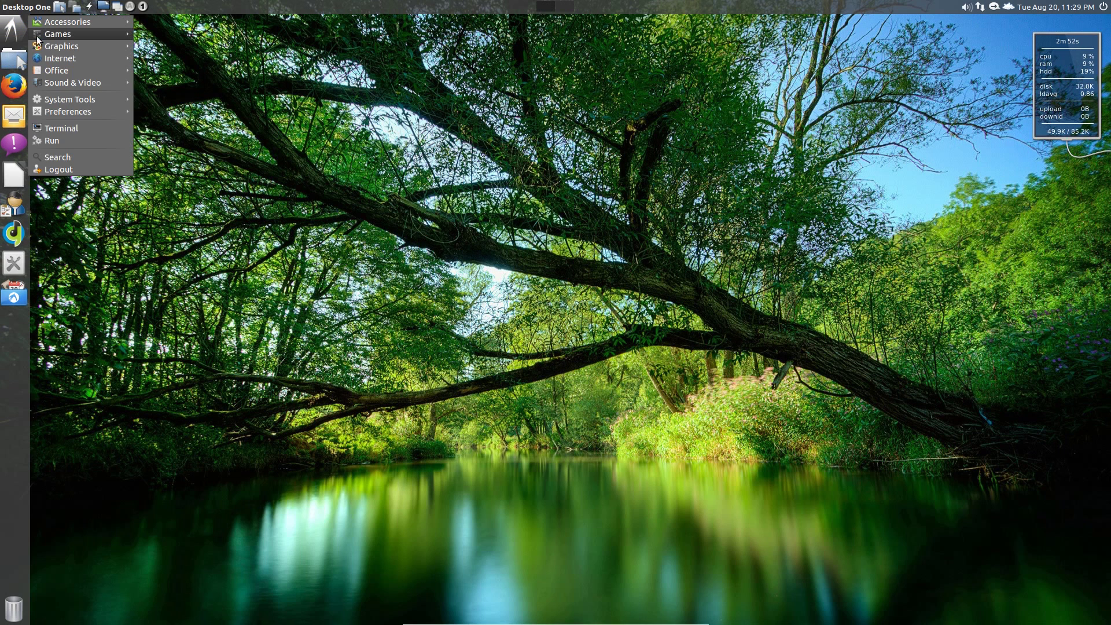
Launch a terminal and browse the Work, Play, Preferences and Internet launcher tabs.
left_click(67, 125)
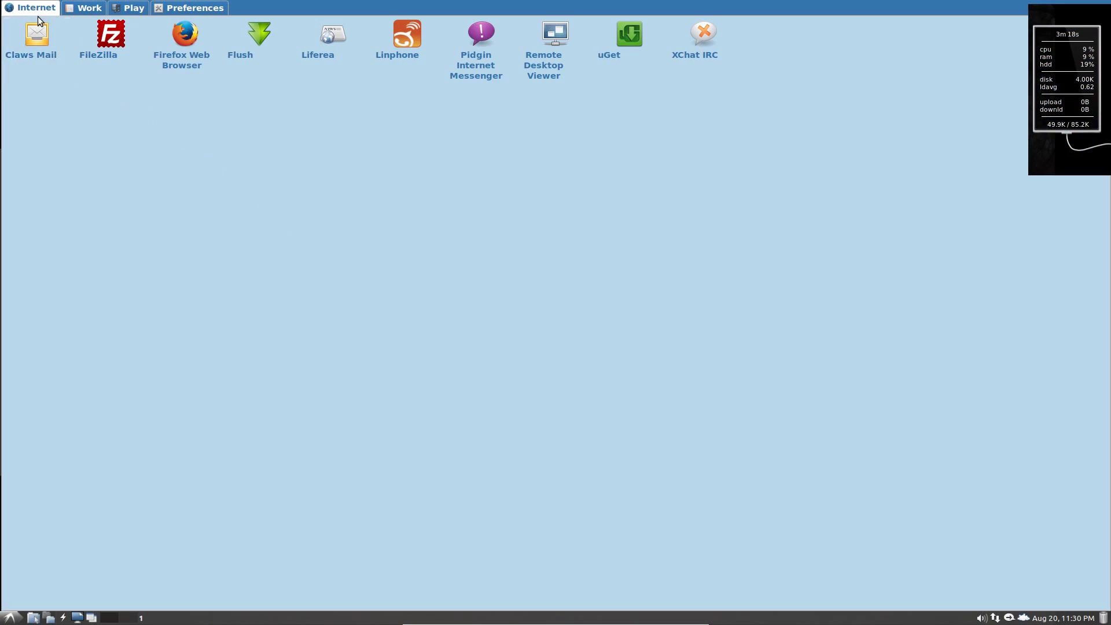
left_click(83, 7)
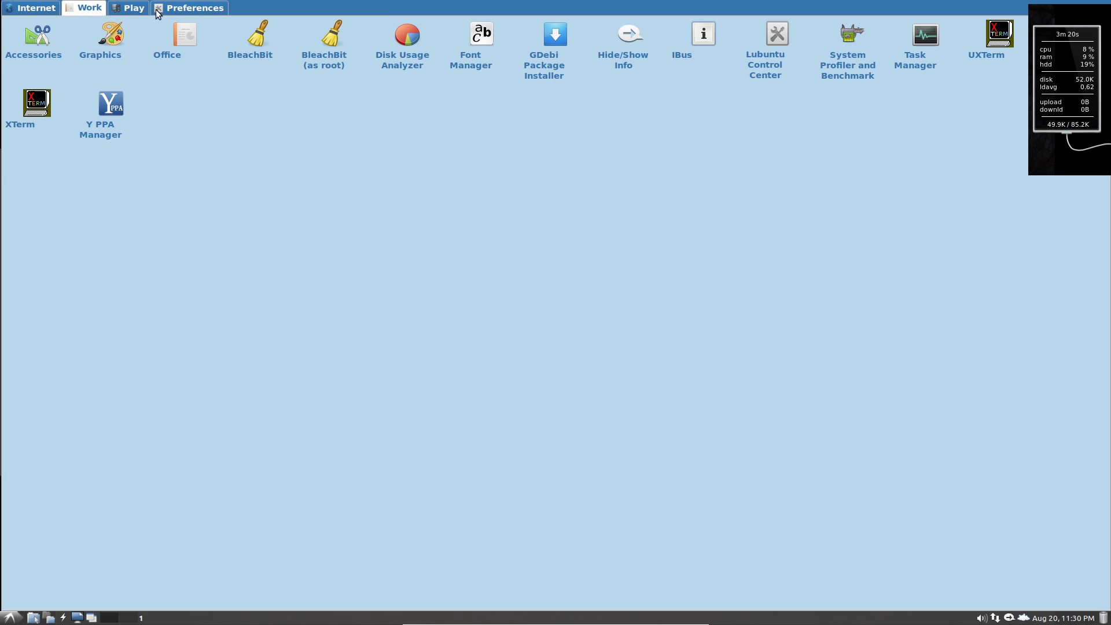
left_click(134, 8)
left_click(174, 8)
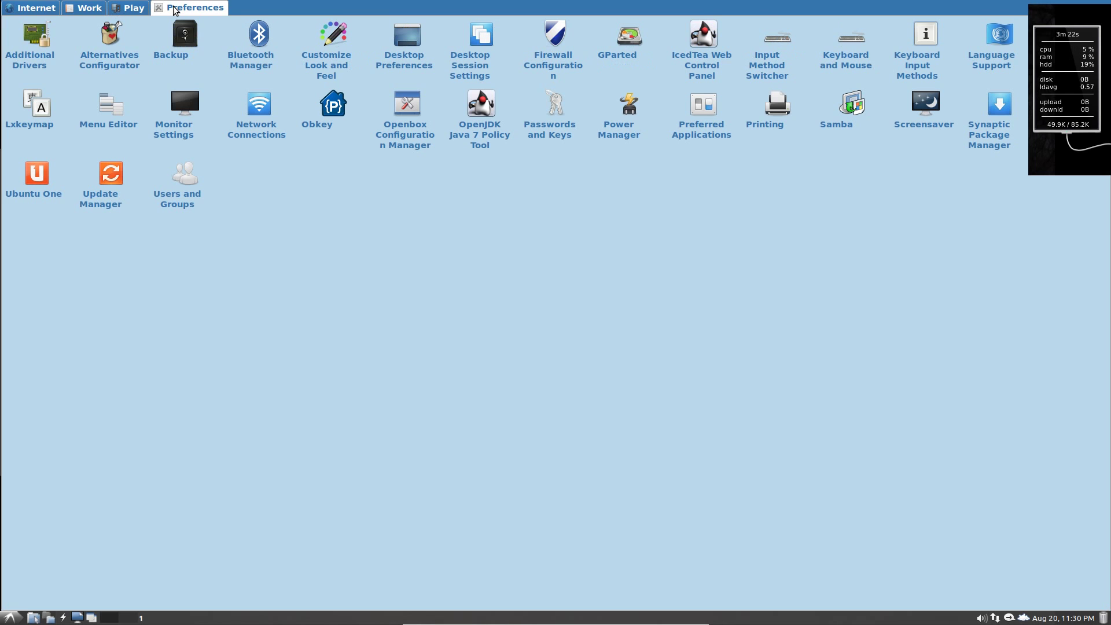
left_click(34, 12)
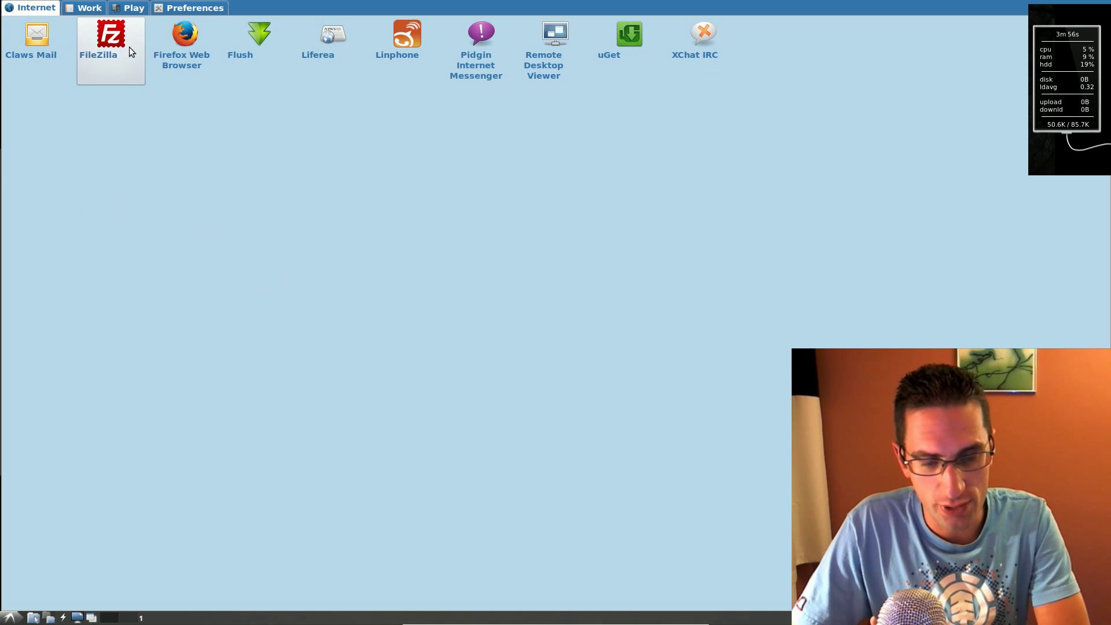
Launch Firefox, show the Play > Games launchers, then close Firefox.
left_click(171, 48)
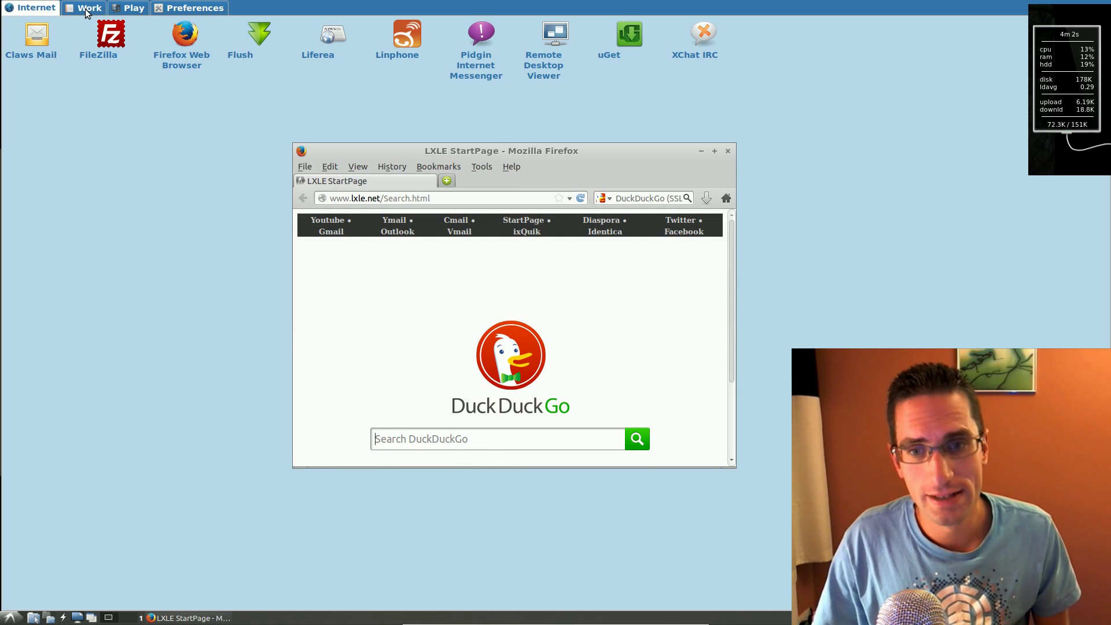
left_click(86, 9)
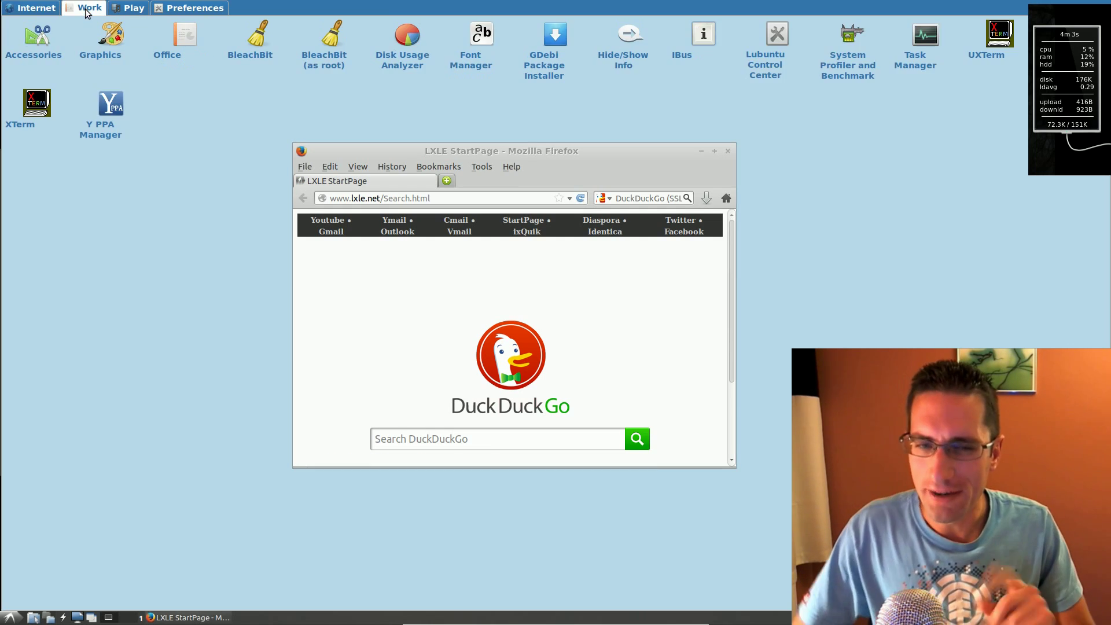
left_click(123, 9)
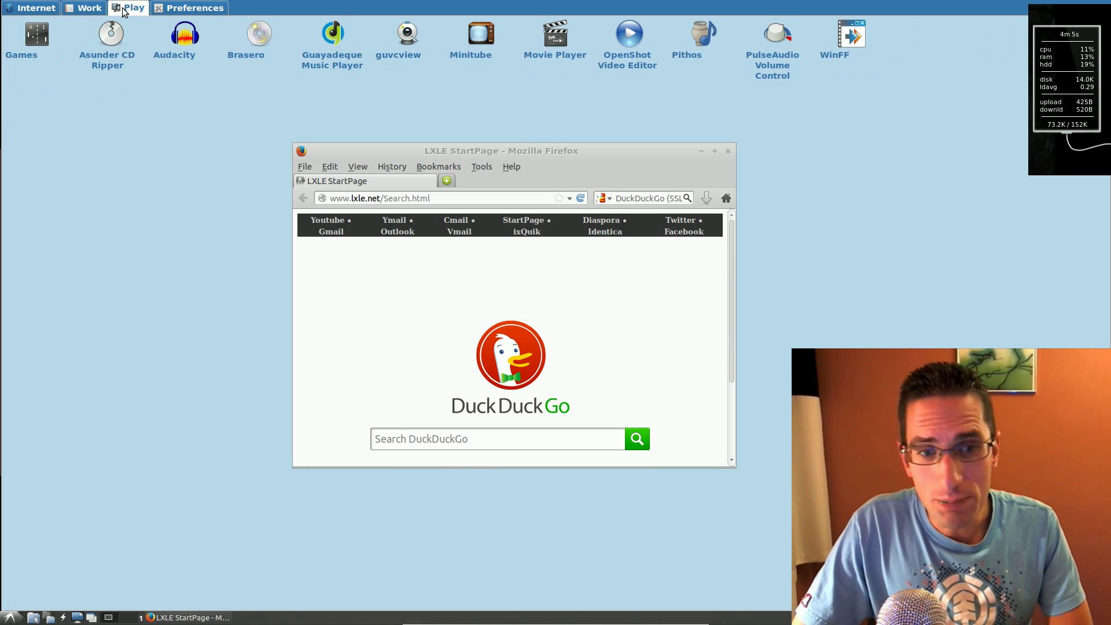
left_click(45, 48)
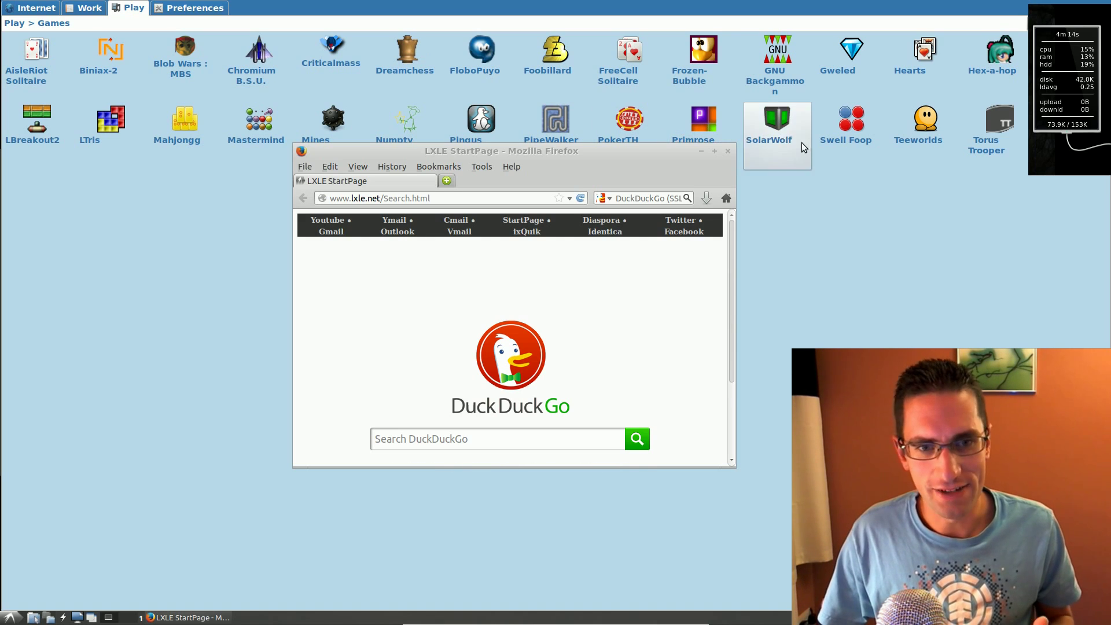
left_click(728, 153)
left_click(728, 152)
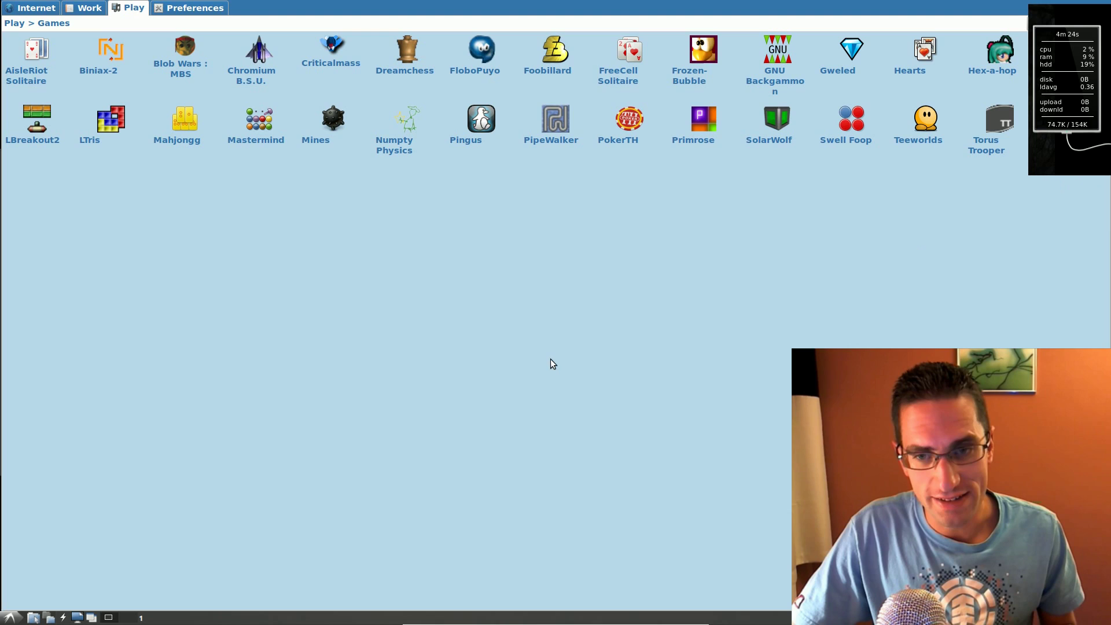
Log out of the current session from the application menu.
left_click(10, 617)
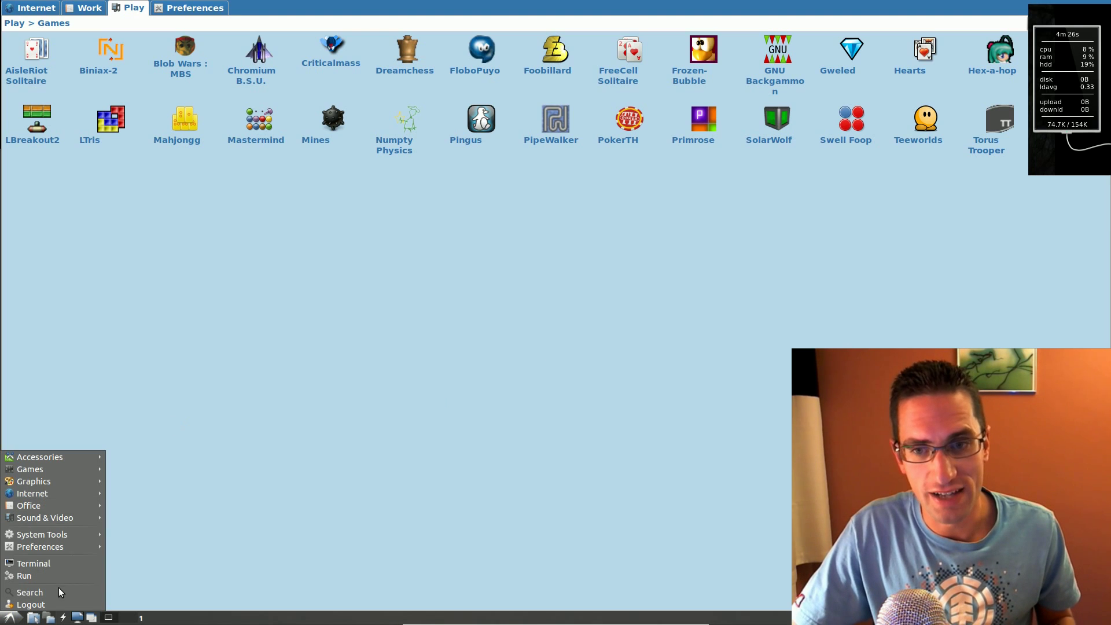
left_click(30, 604)
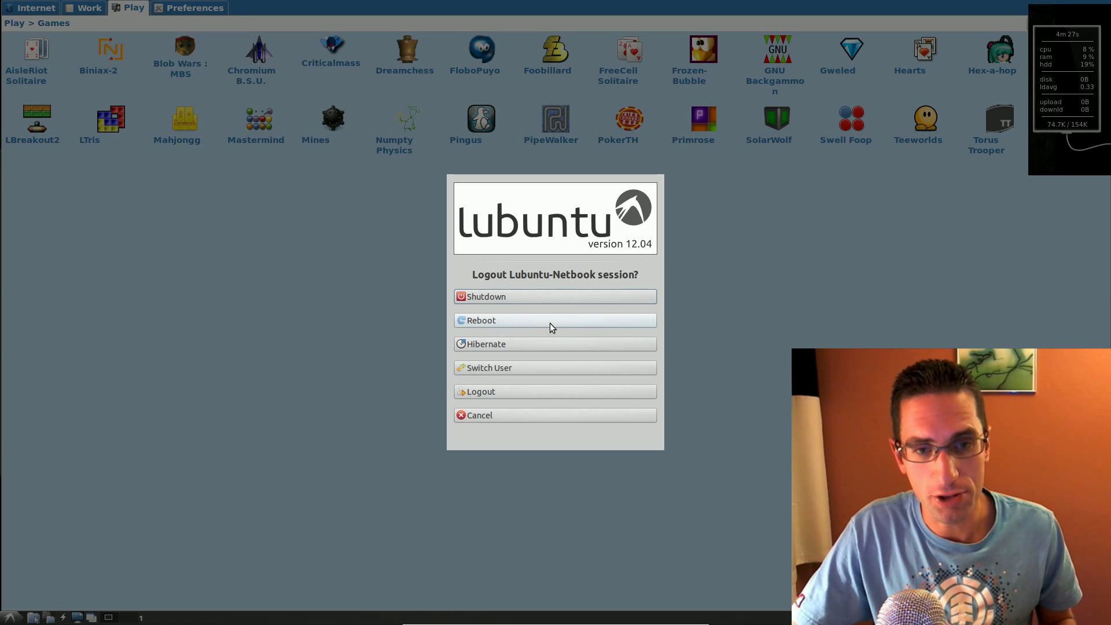
left_click(534, 389)
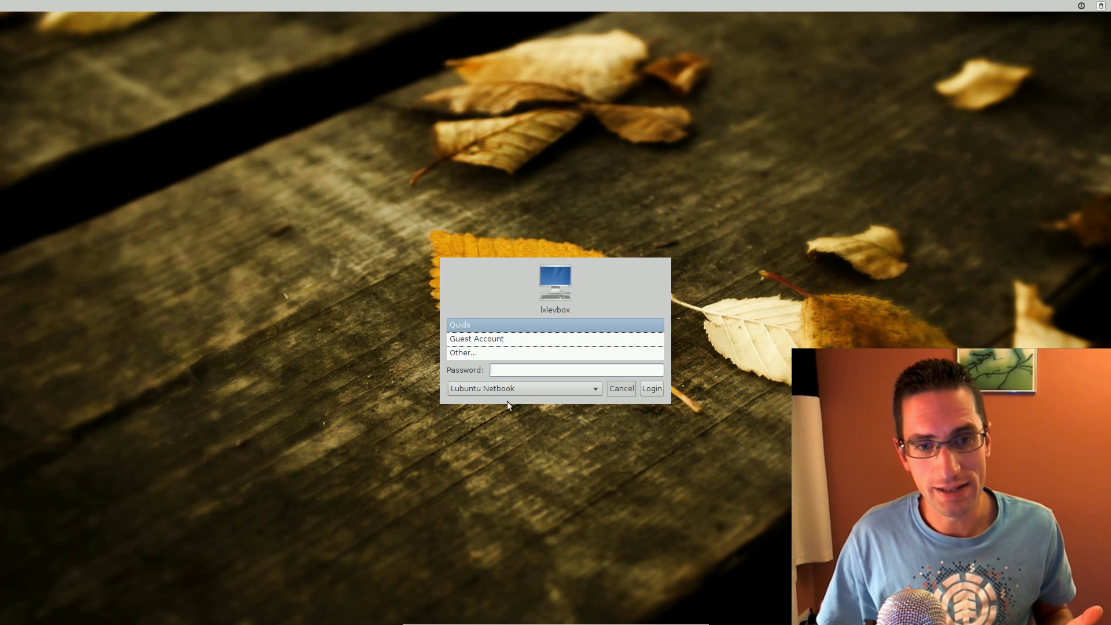
Select the LXLE-G2-Paradigm session and log in with the account password.
left_click(519, 389)
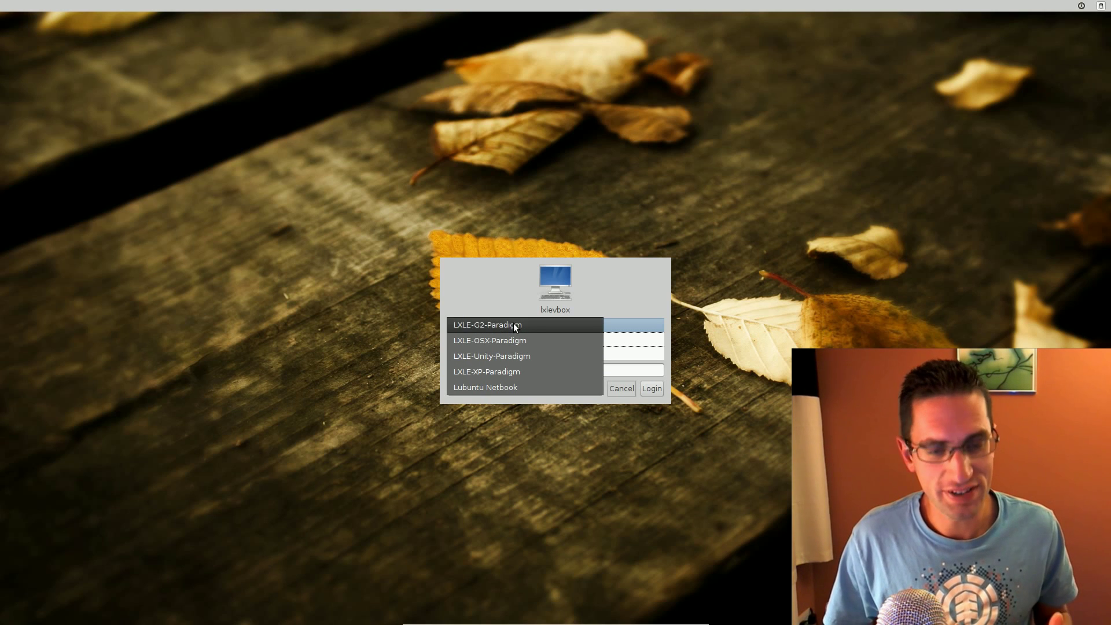
left_click(512, 326)
left_click(510, 387)
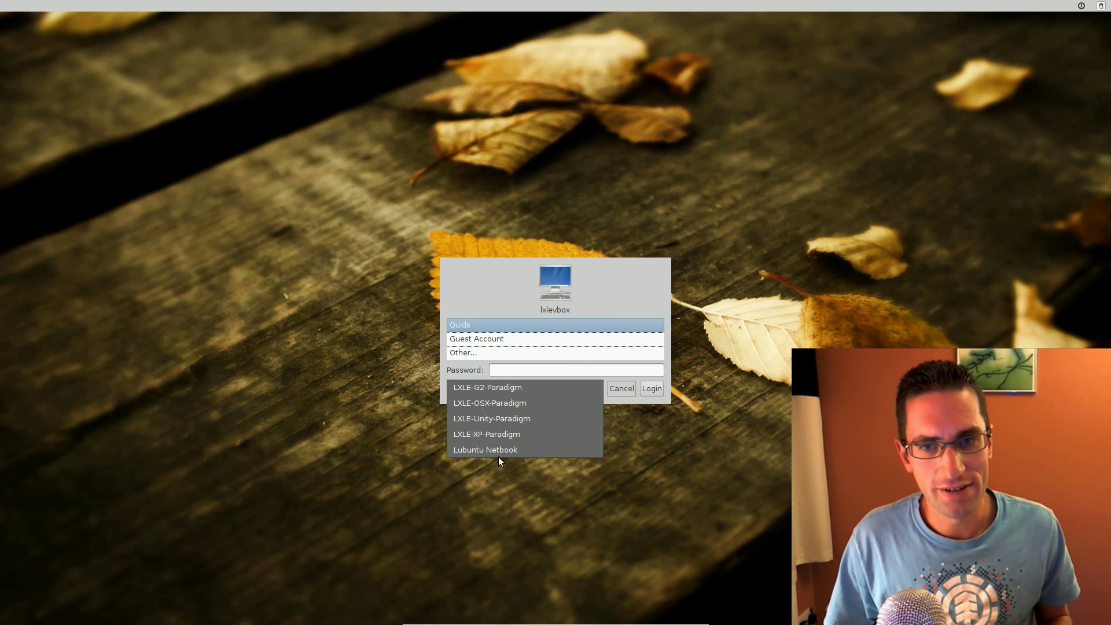
left_click(494, 385)
left_click(512, 376)
type("••")
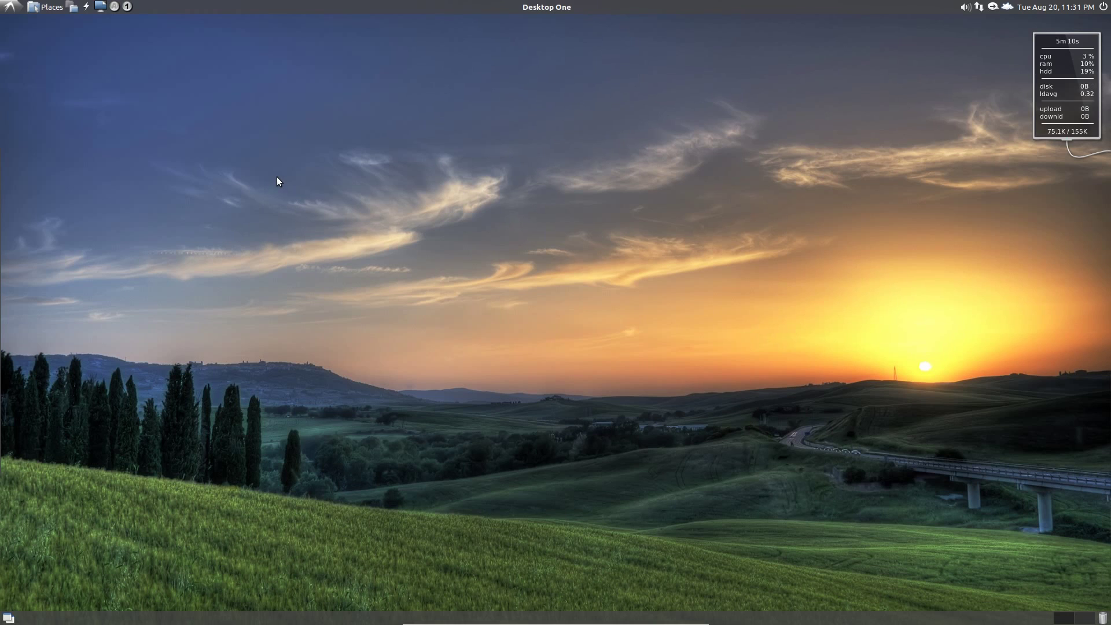
right_click(305, 90)
left_click(356, 175)
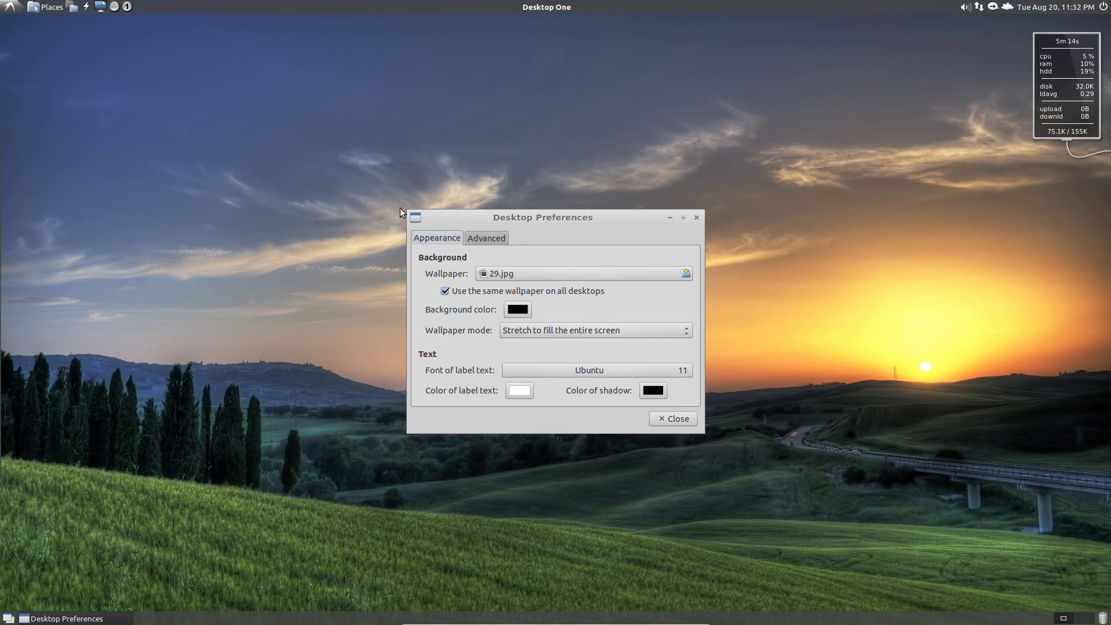
left_click(515, 273)
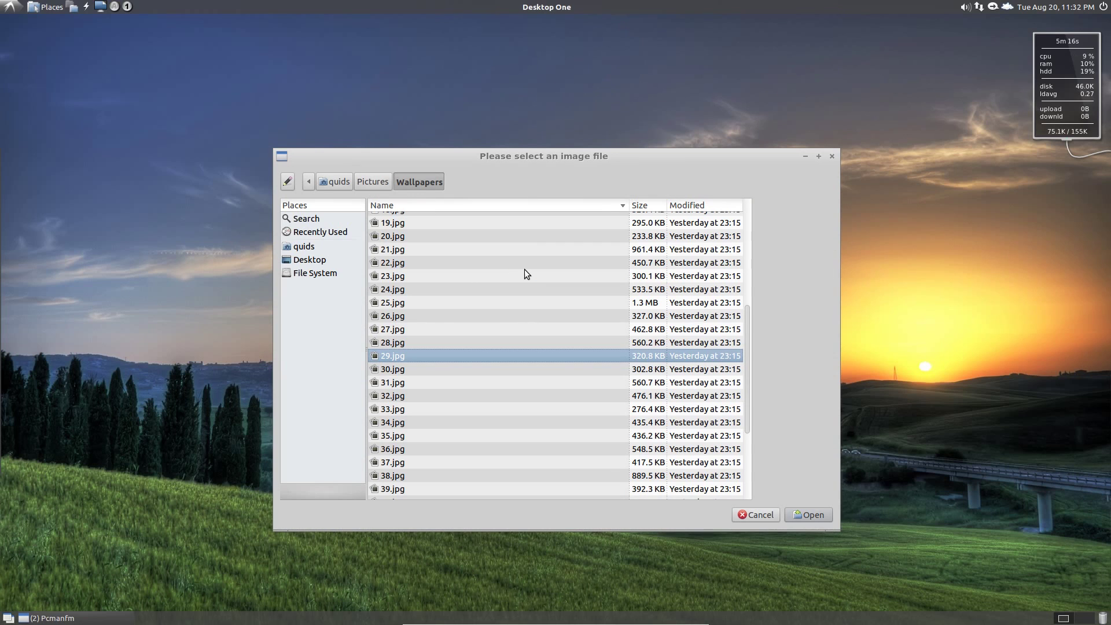
scroll(517, 283, "down", 4)
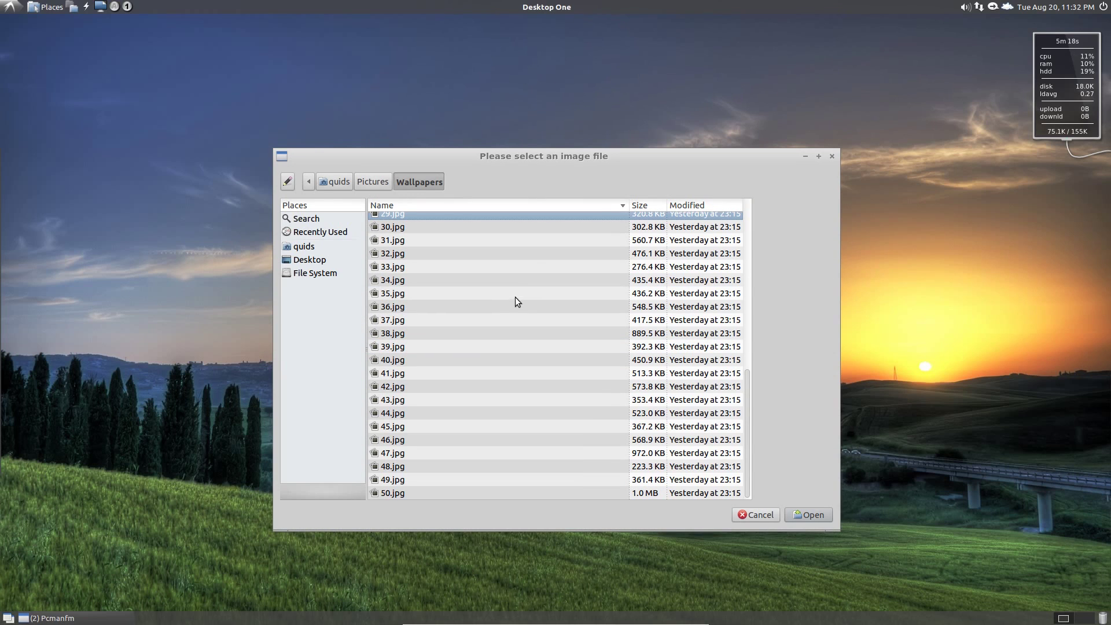
scroll(509, 327, "up", 5)
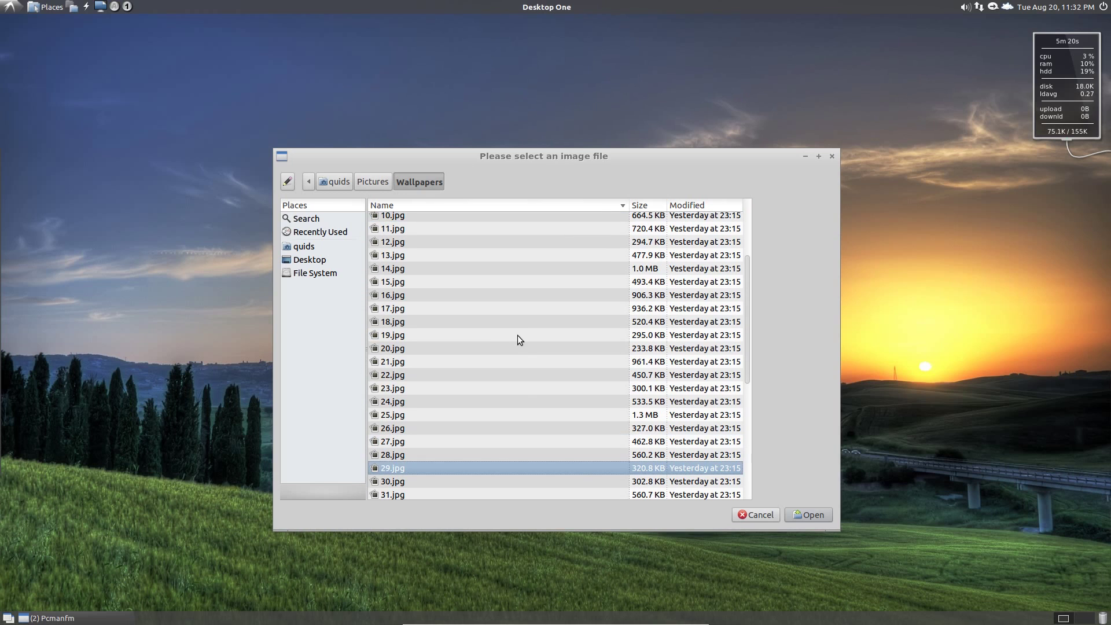
left_click(754, 514)
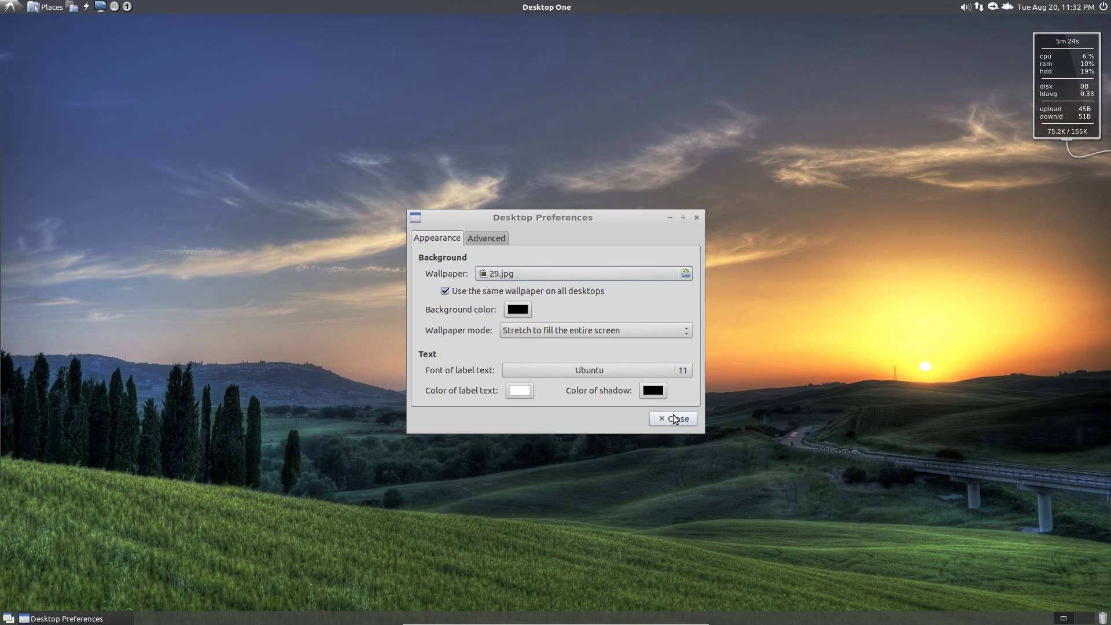
left_click(674, 418)
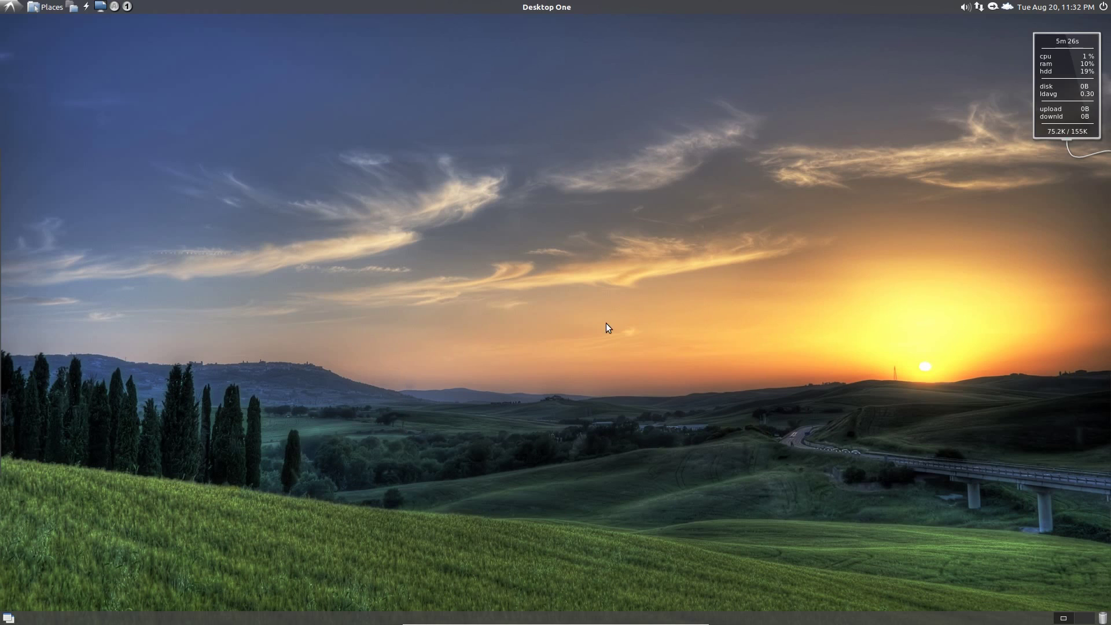
Launch each dock app, from Software Center and Control Center through LibreOffice to Firefox.
mouse_move(2, 222)
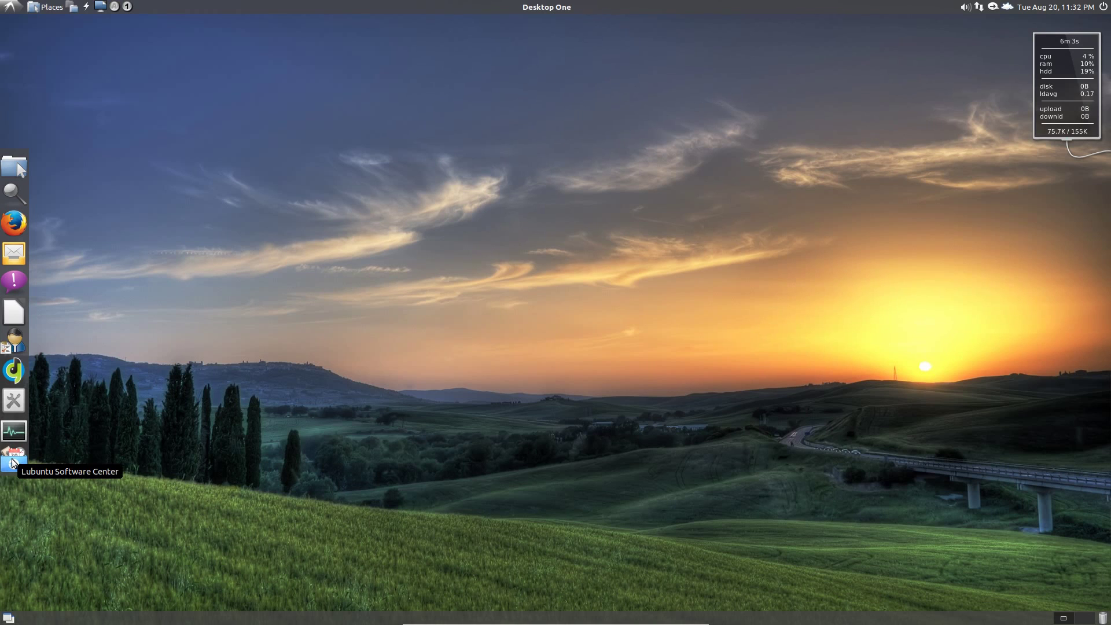
left_click(14, 431)
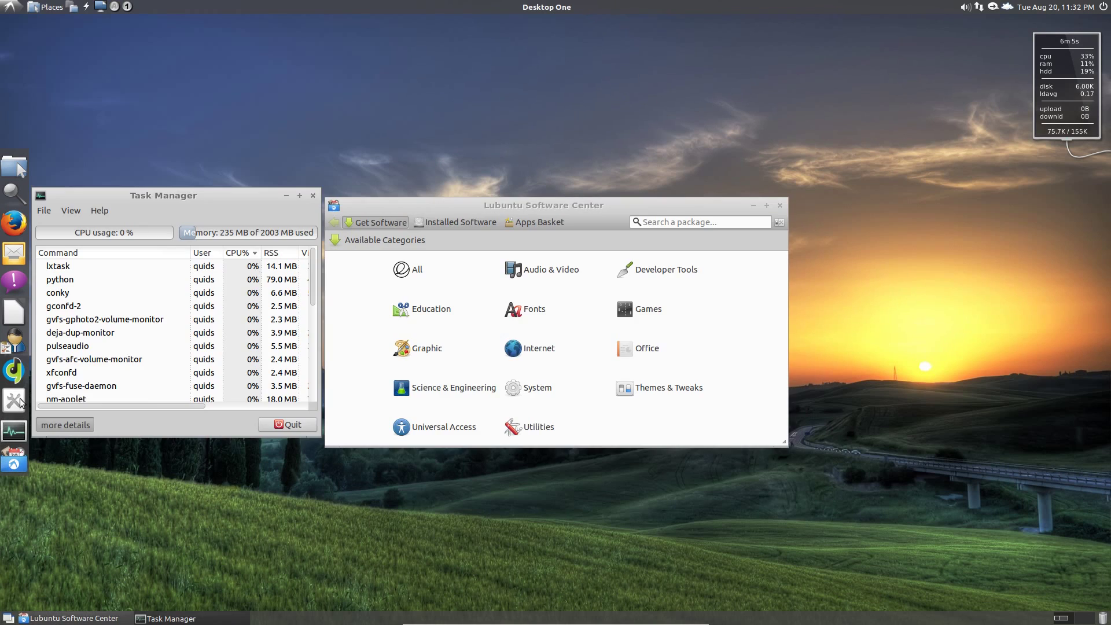
left_click(18, 347)
left_click(14, 370)
left_click(14, 313)
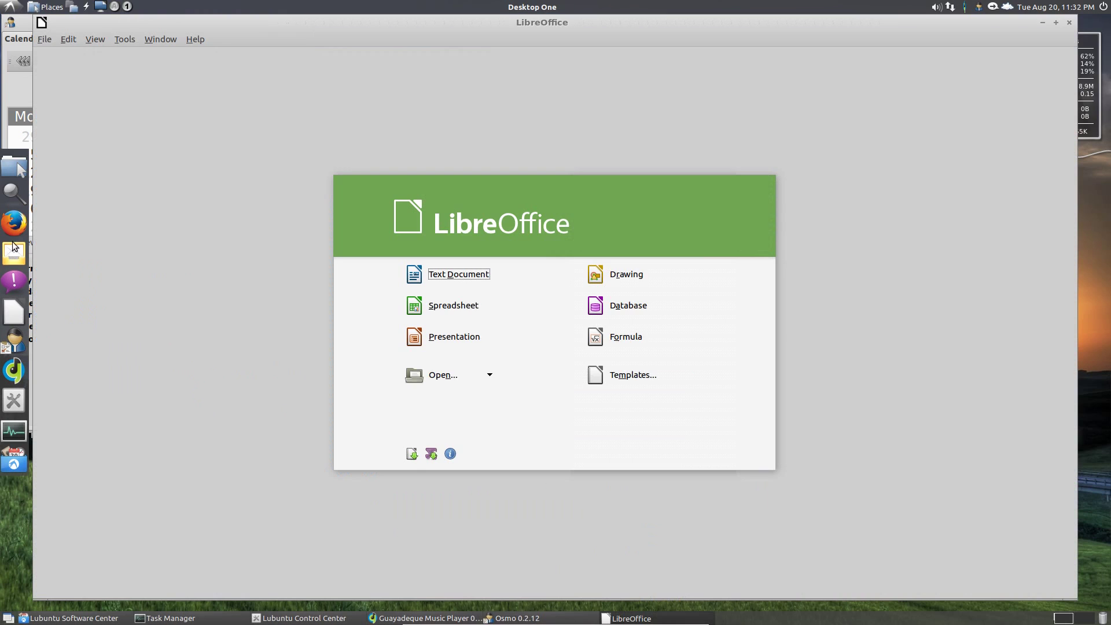
left_click(14, 247)
left_click(14, 223)
left_click(14, 193)
left_click(14, 168)
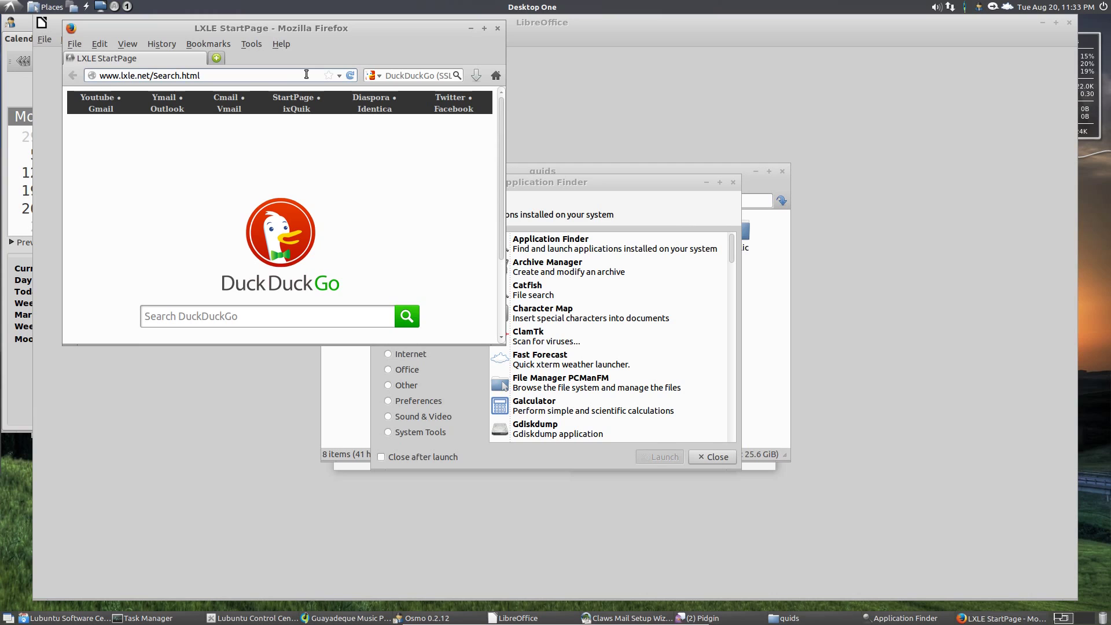
Search YouTube for 'quidsup', play the 'My System' video, then quit Firefox.
left_click(99, 103)
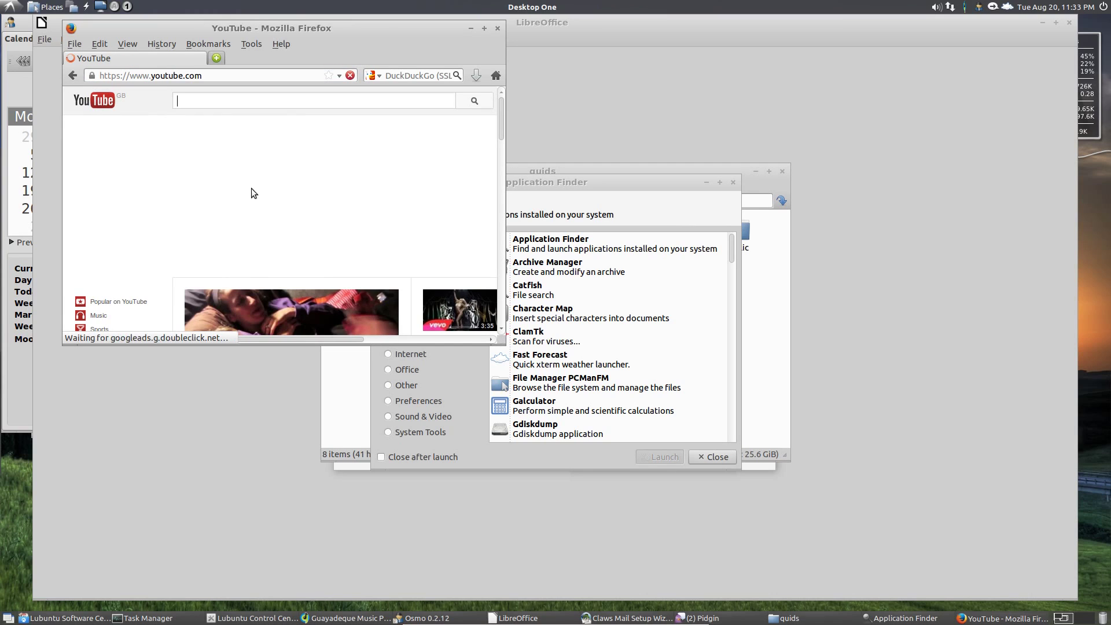
scroll(260, 173, "down", 5)
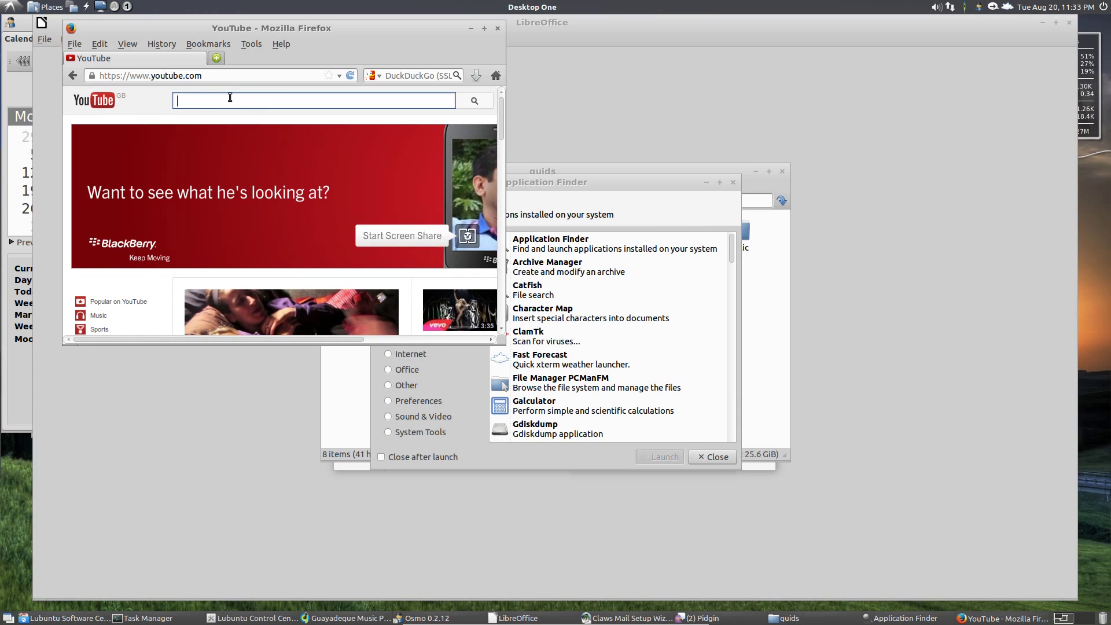
type("quidsup")
key("Return")
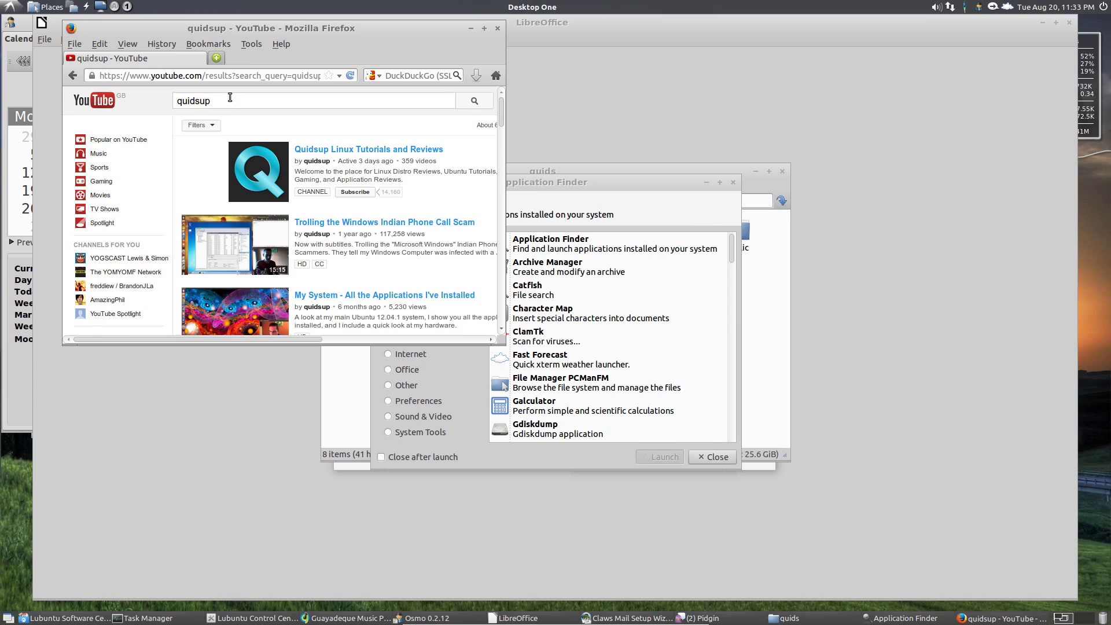
scroll(255, 208, "down", 3)
left_click(254, 205)
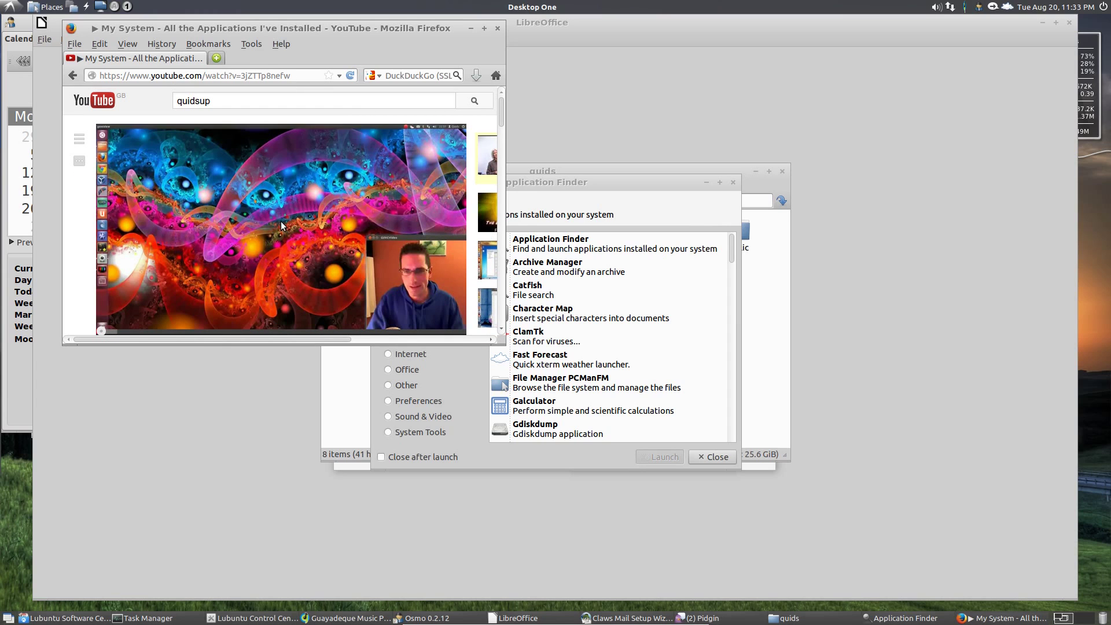
key("ctrl+q")
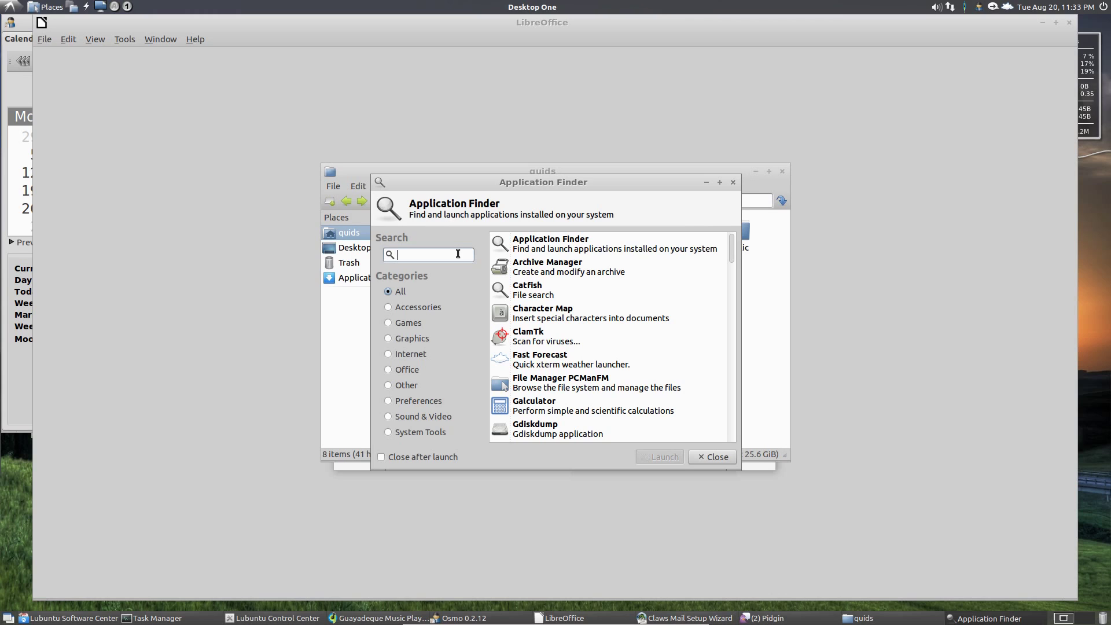
Close all open application windows with Alt+F4, leaving the bare desktop.
key("alt+F4")
key("alt+F4")
key("alt+F4")
key("alt+F4")
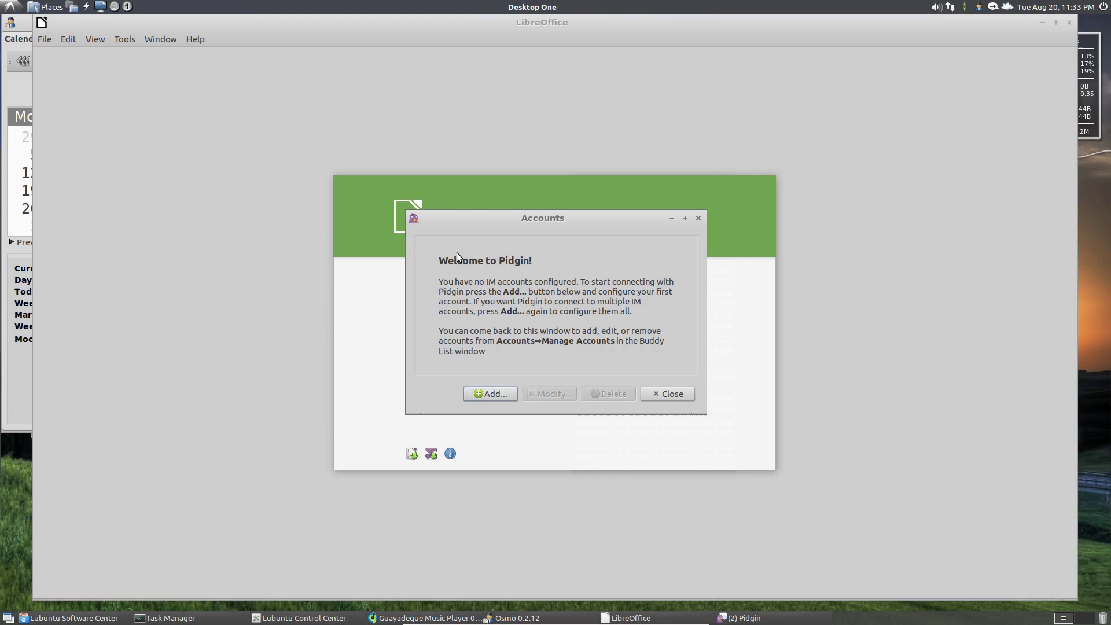
key("alt+F4")
key("alt+F4")
key("alt+F4")
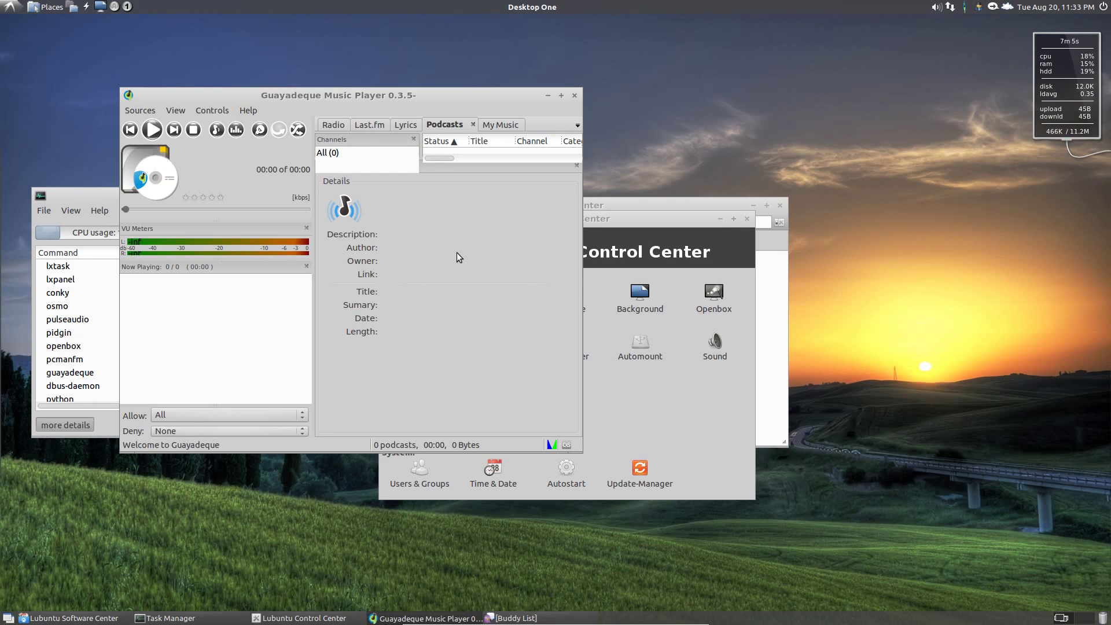
key("alt+F4")
key("alt+F4")
key("alt+F4")
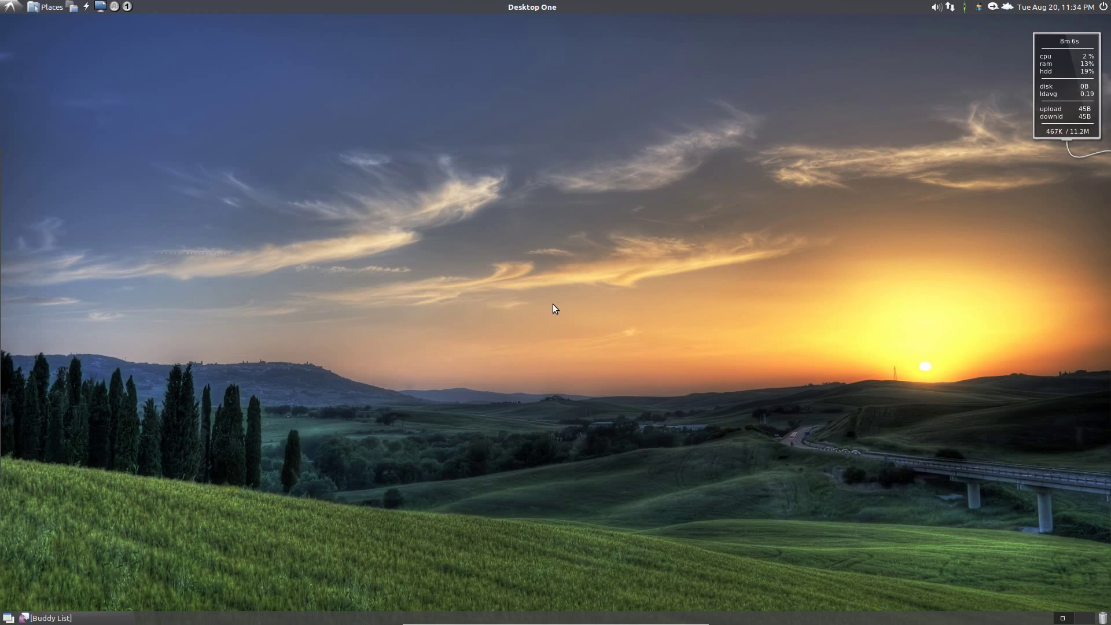
Search 'fire' in the quick launcher and launch Firewall Configuration.
key("ctrl+space")
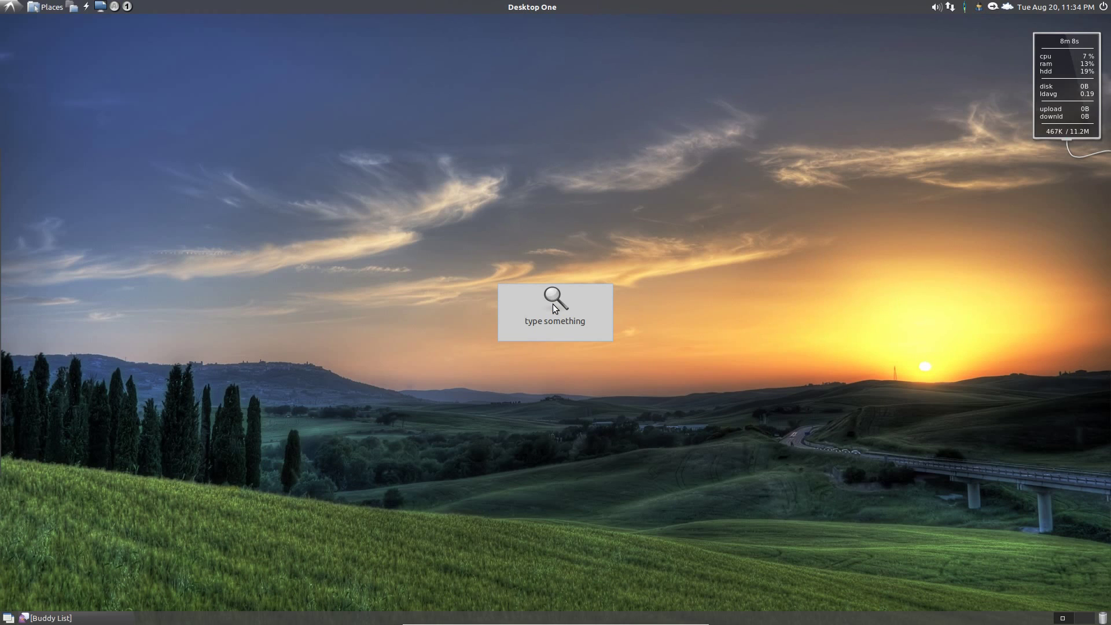
type("fire")
key("BackSpace")
key("Down")
key("Up")
key("Down")
key("Up")
key("Down")
key("Return")
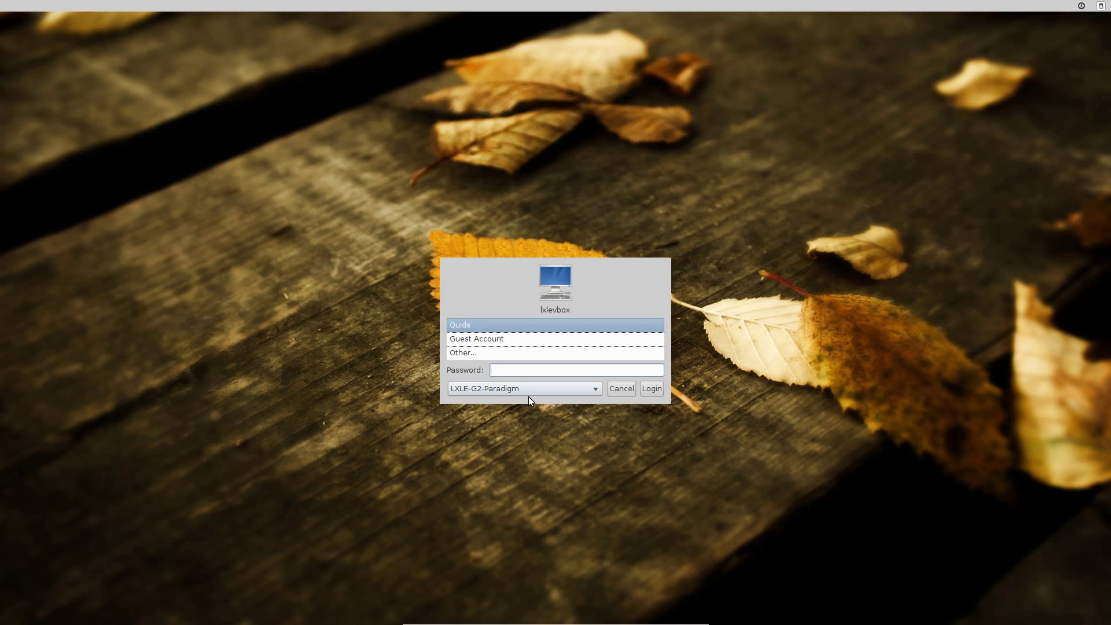
Log in to the LXLE-Unity-Paradigm session with the account password.
left_click(525, 389)
left_click(519, 423)
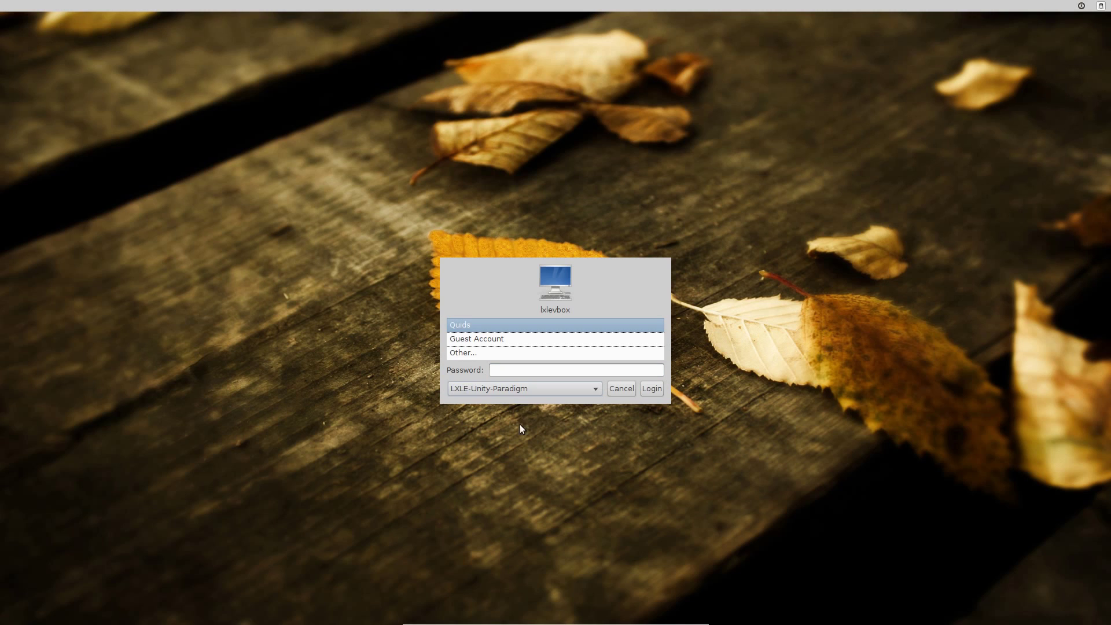
left_click(532, 370)
type("•••")
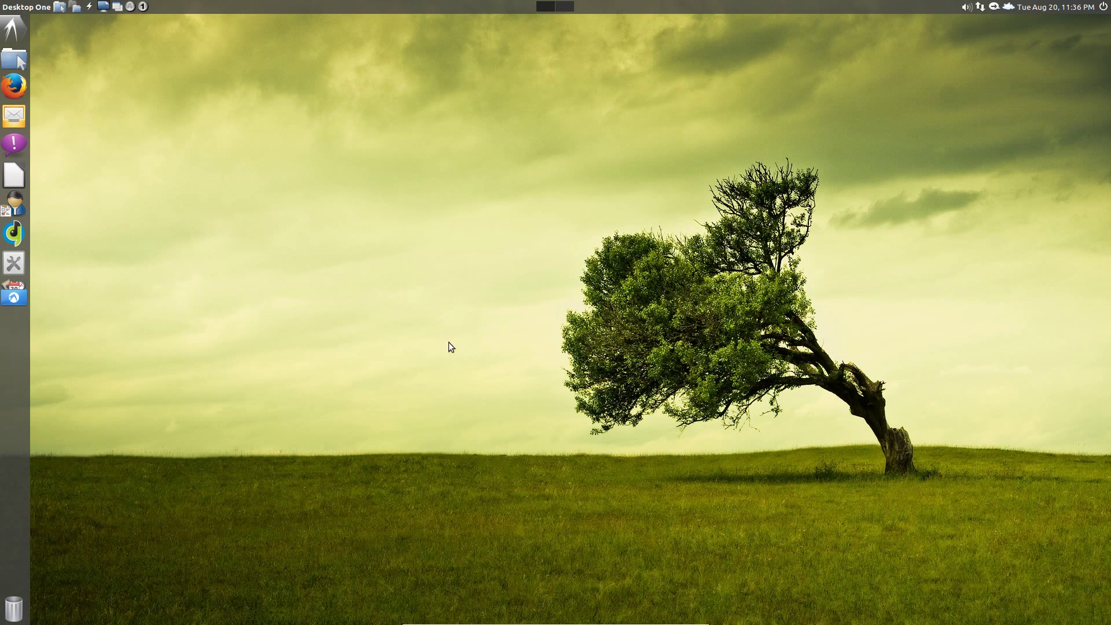
Open the applications menu and browse the Office and System Tools lists.
left_click(23, 39)
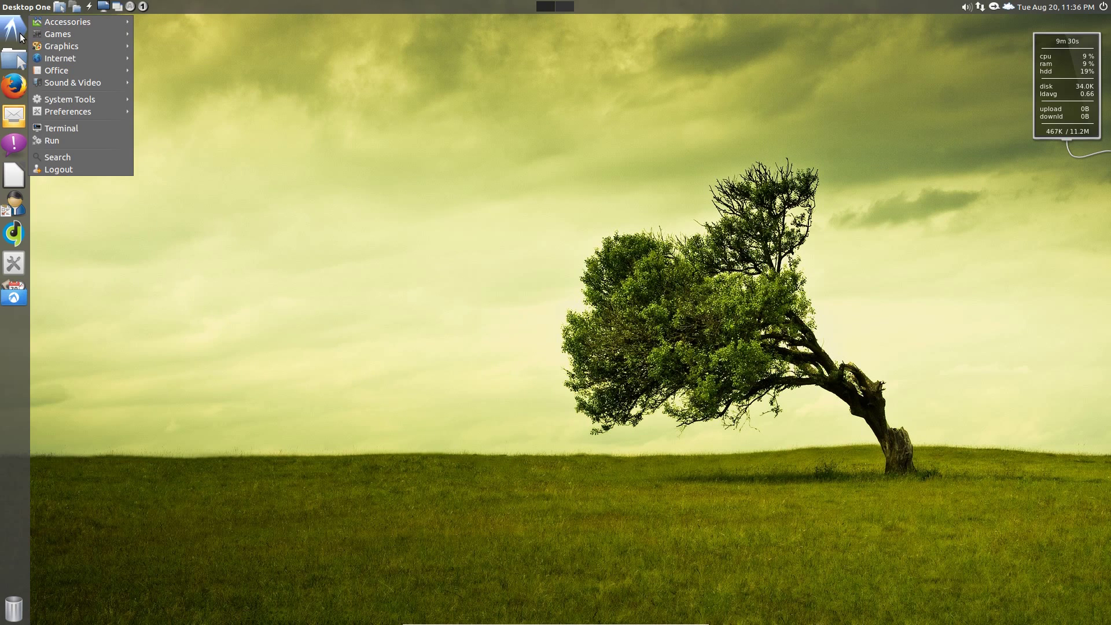
mouse_move(40, 72)
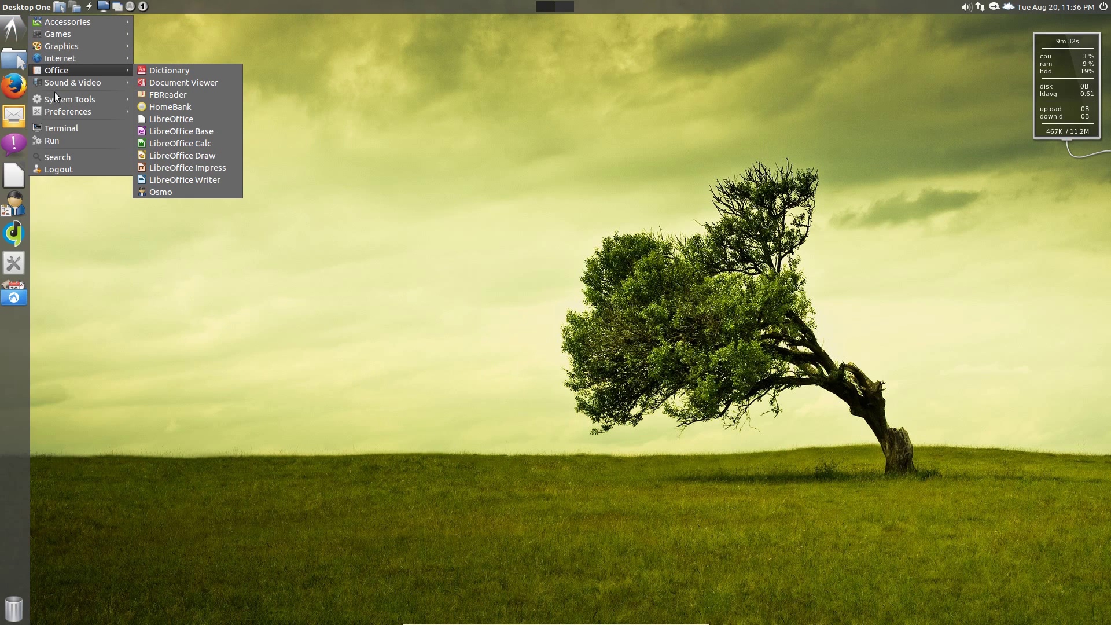
mouse_move(75, 83)
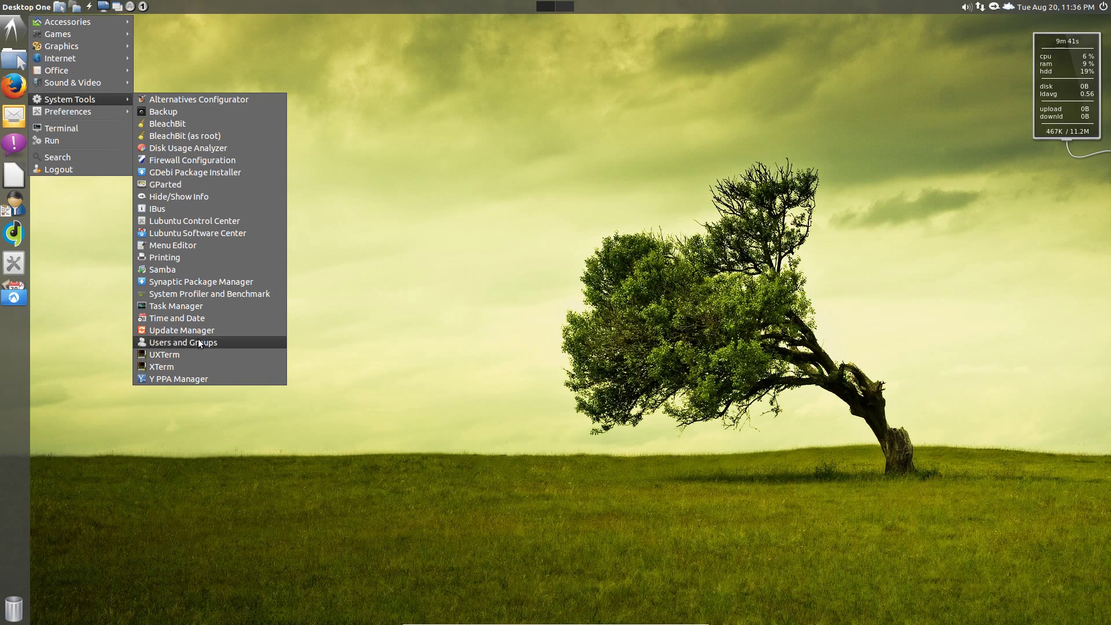
Launch Task Manager, then reopen the applications menu and launch Firefox.
left_click(202, 305)
left_click(8, 36)
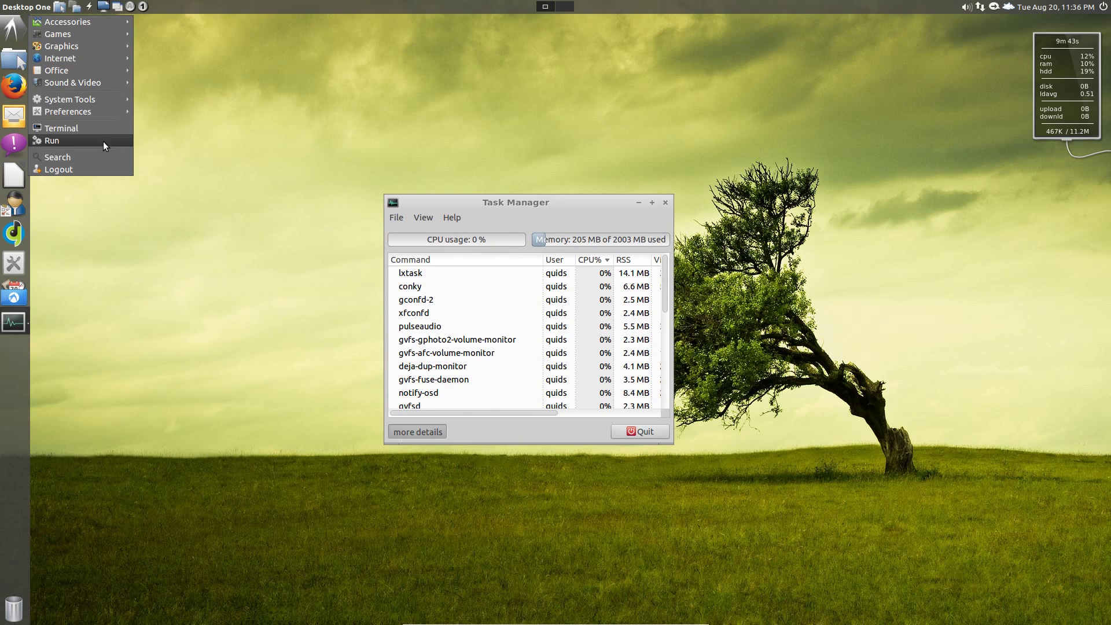
mouse_move(102, 99)
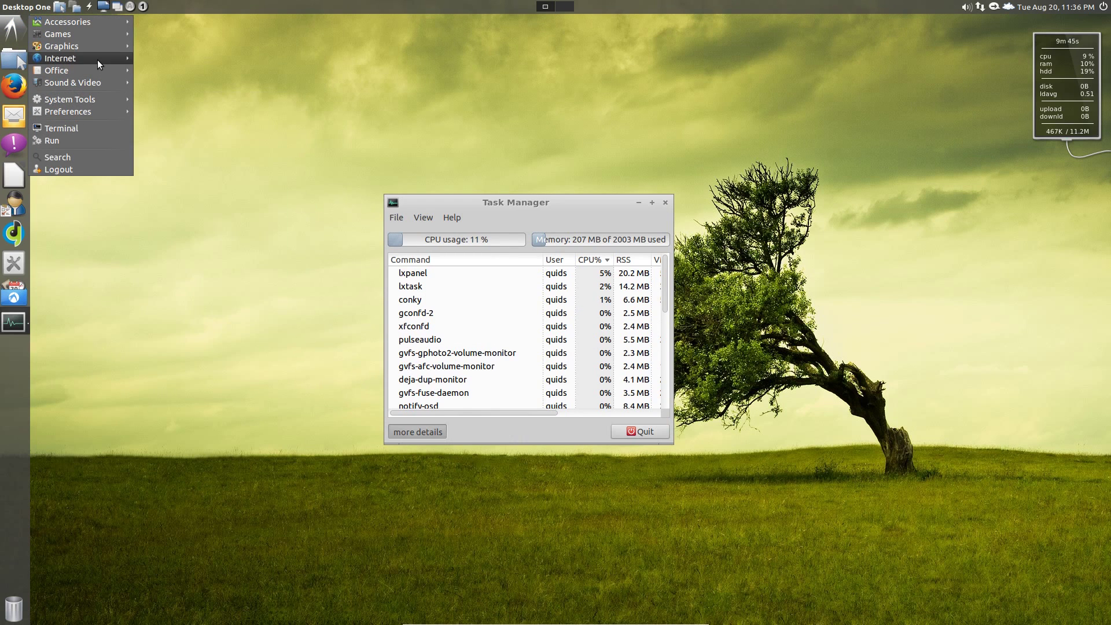
mouse_move(97, 60)
left_click(155, 81)
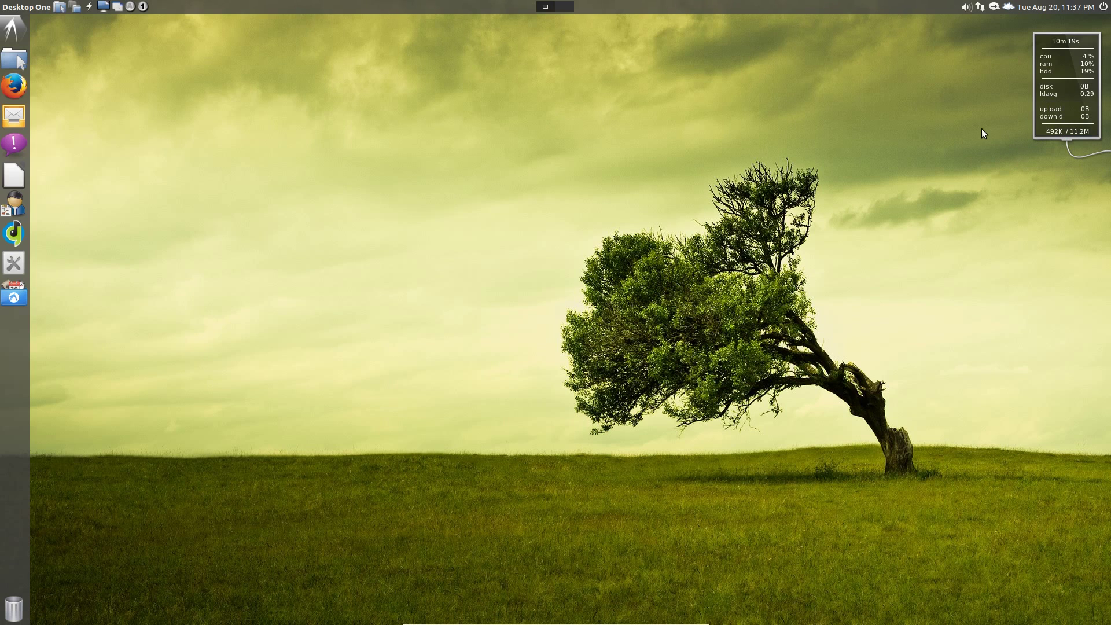
Check the tray volume level, network connections list, panel options and August 2013 calendar.
left_click(968, 8)
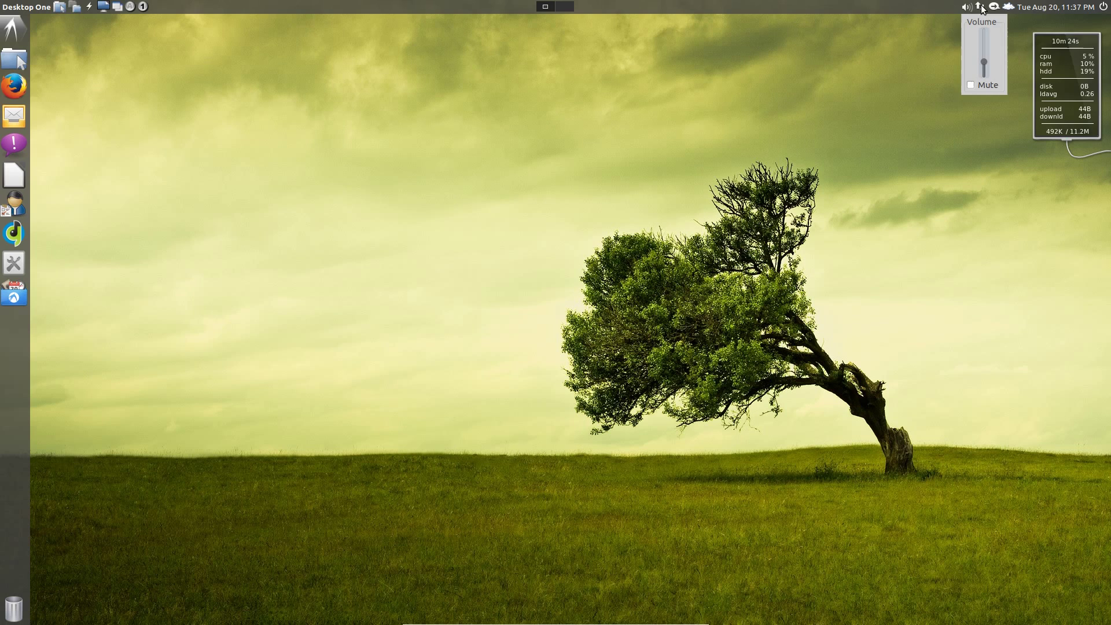
mouse_move(977, 8)
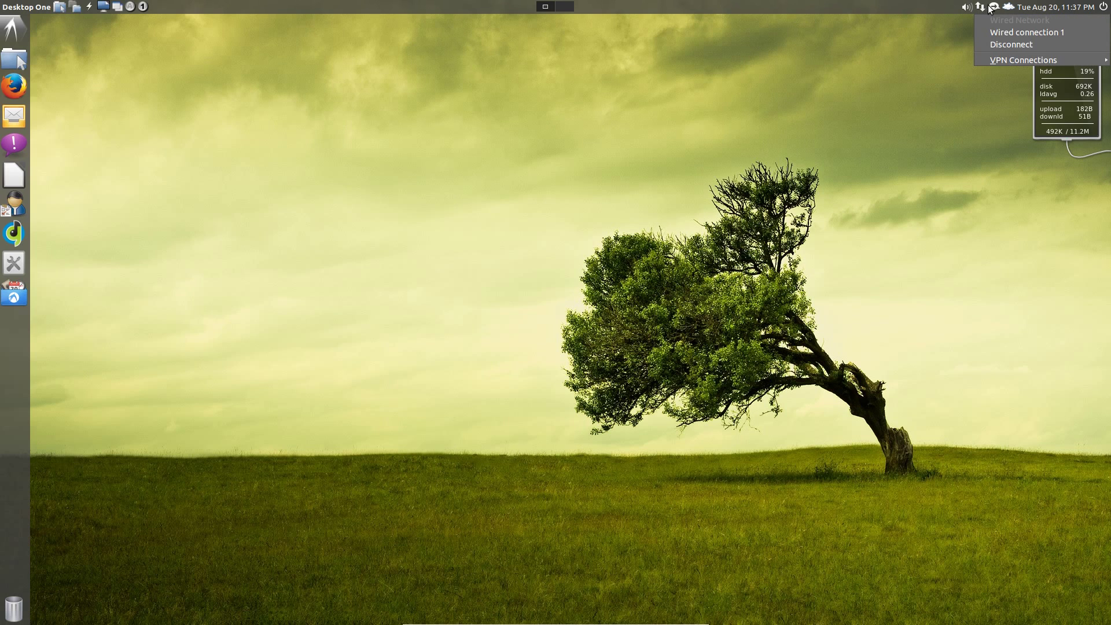
left_click(995, 8)
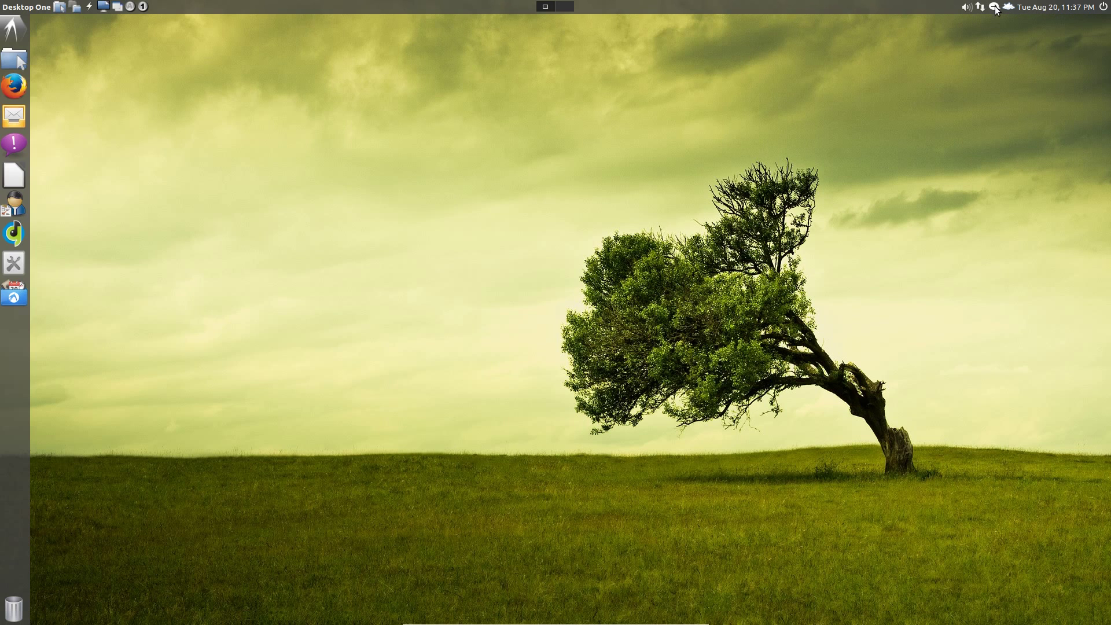
right_click(996, 8)
left_click(997, 6)
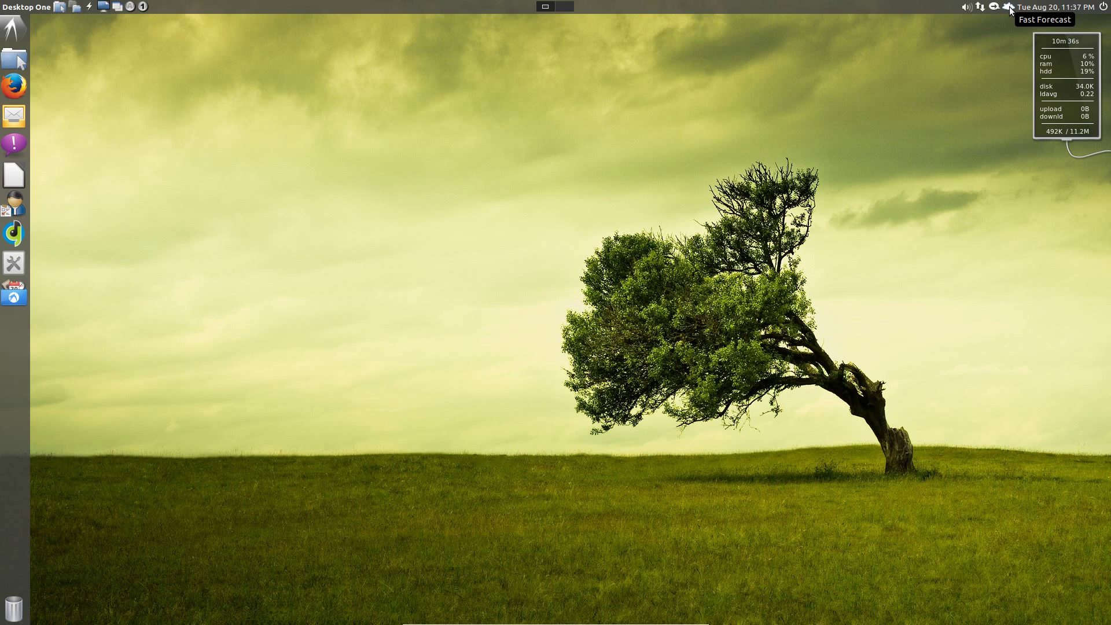
left_click(1086, 8)
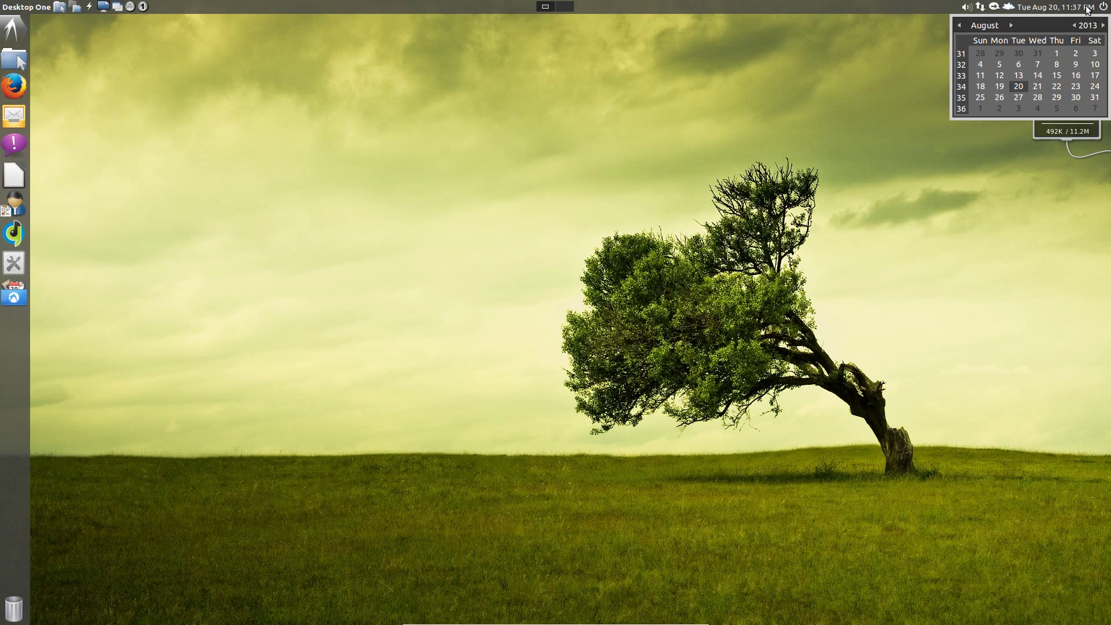
Cancel the shutdown and logout dialog, then show the Accessories applications list.
left_click(1054, 7)
left_click(1103, 7)
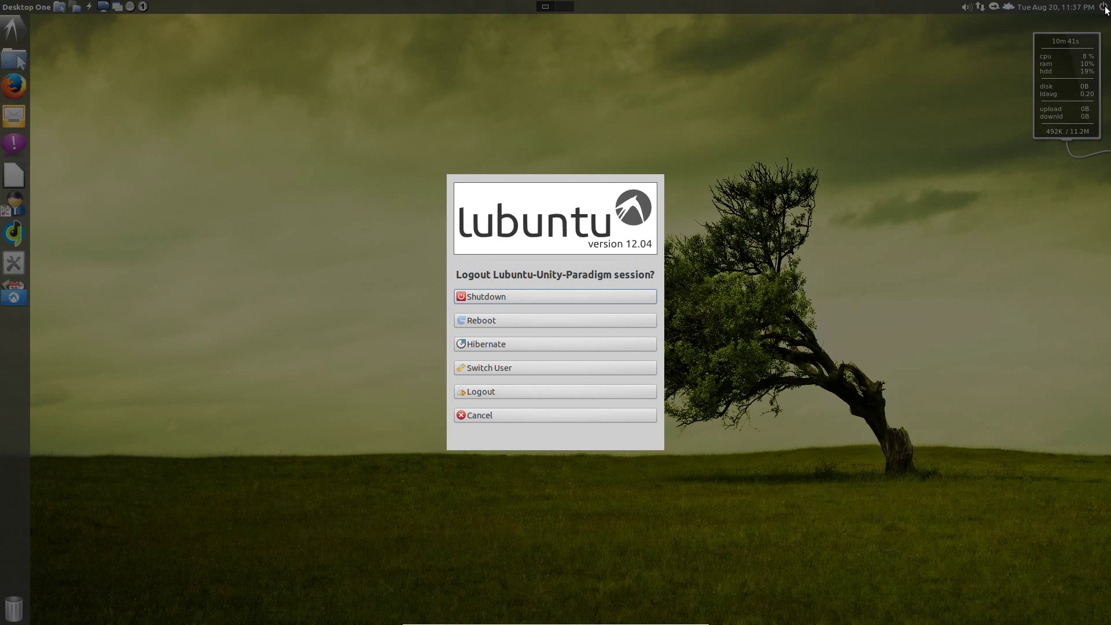
left_click(570, 415)
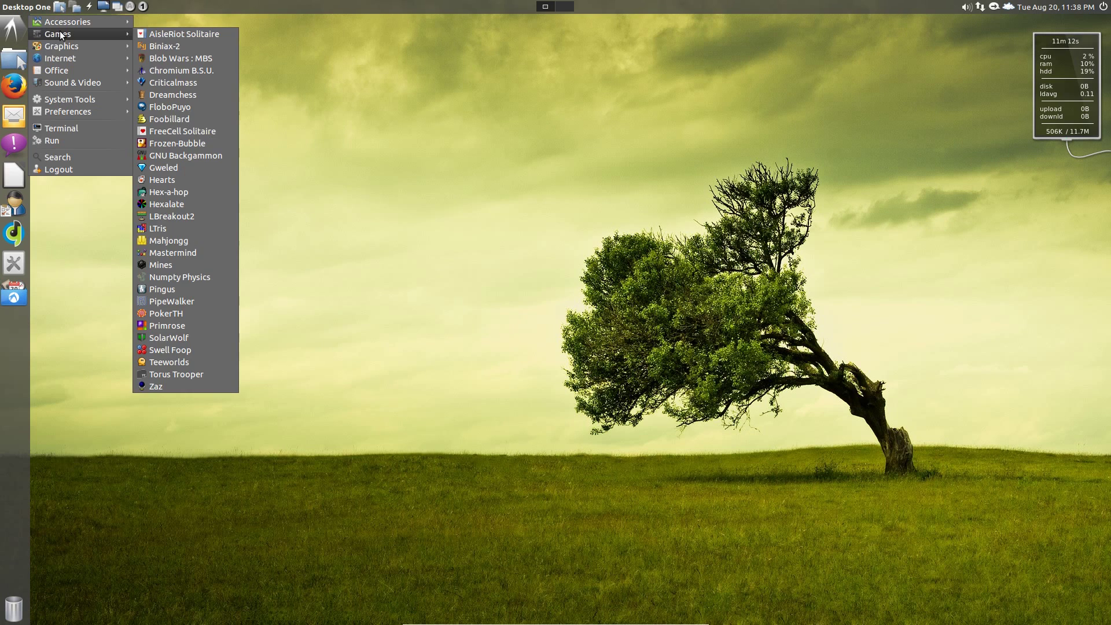
mouse_move(68, 22)
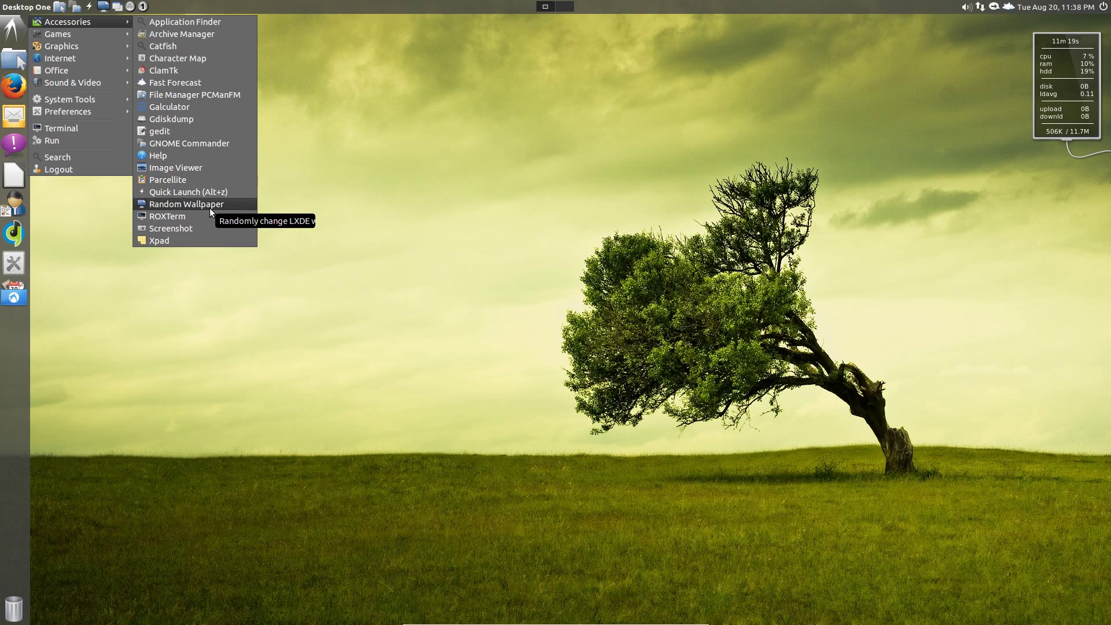
Launch PCManFM and try browsing Network > Windows Network, dismissing the share errors.
left_click(194, 95)
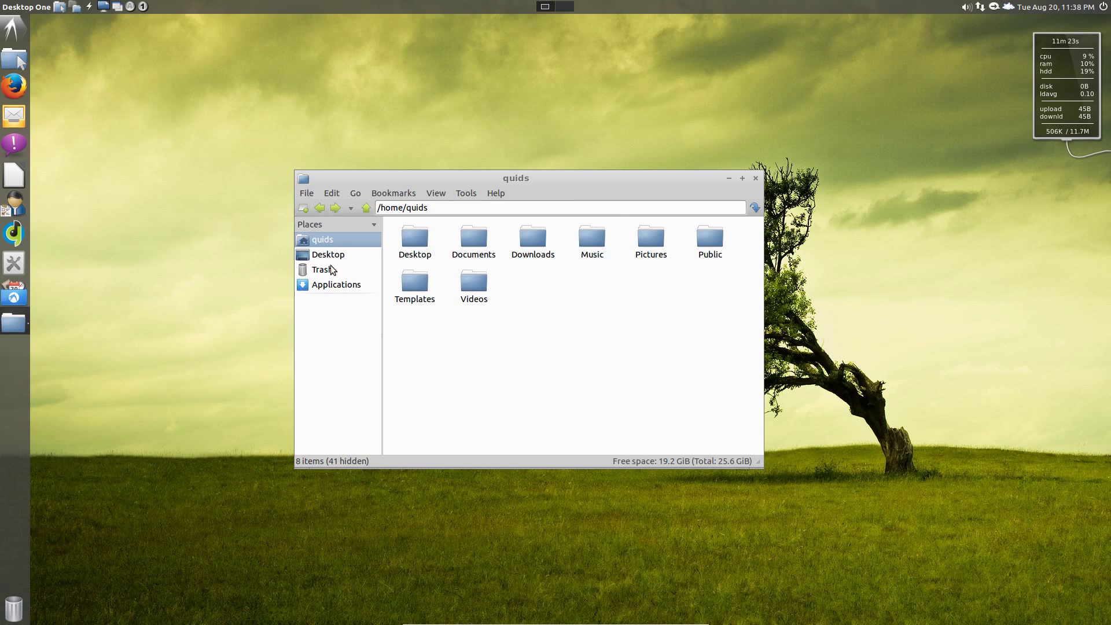
left_click(333, 284)
left_click(329, 239)
left_click(306, 193)
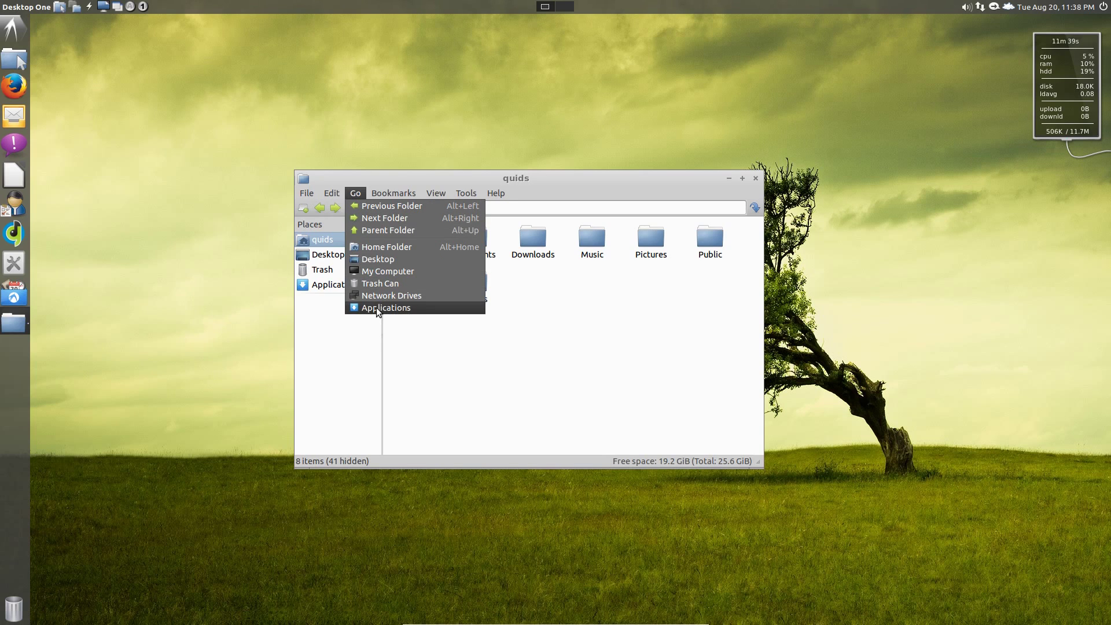
left_click(376, 296)
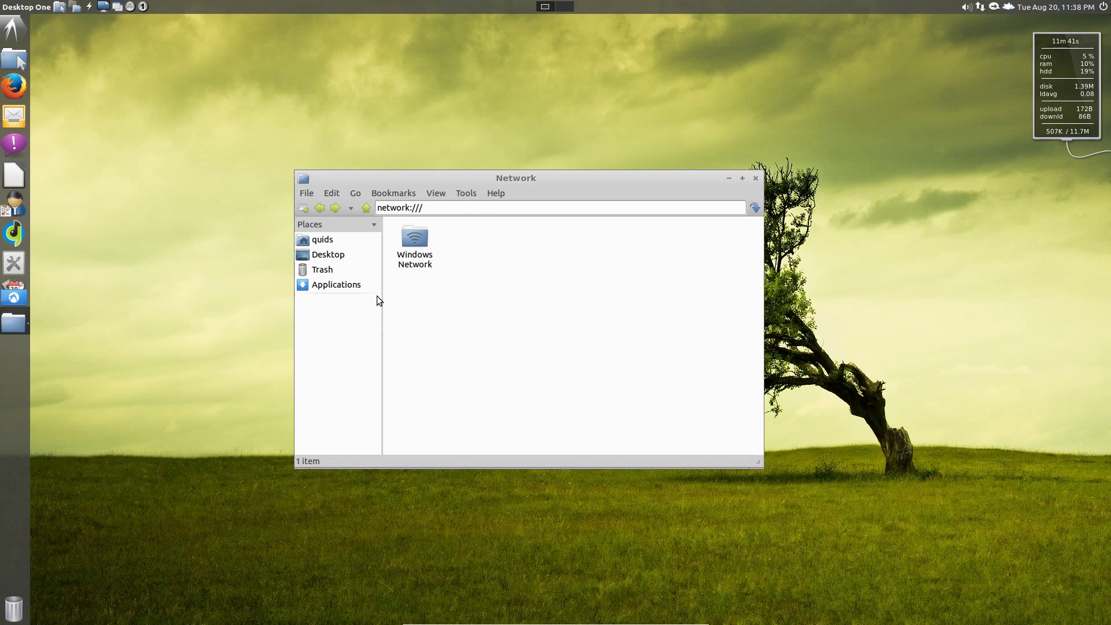
left_click(418, 248)
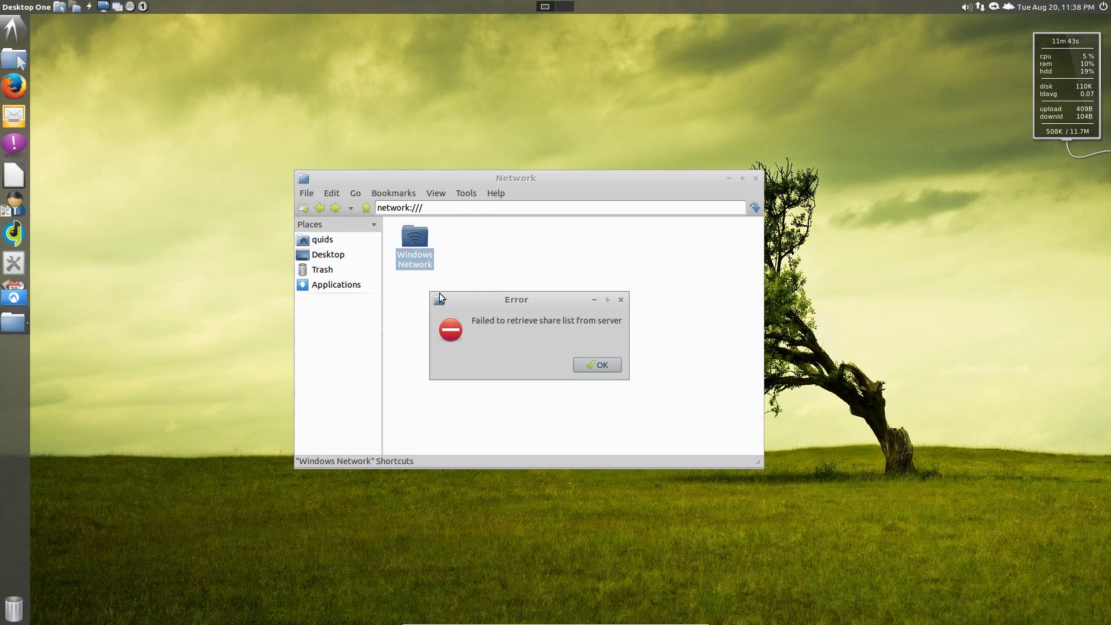
left_click(600, 369)
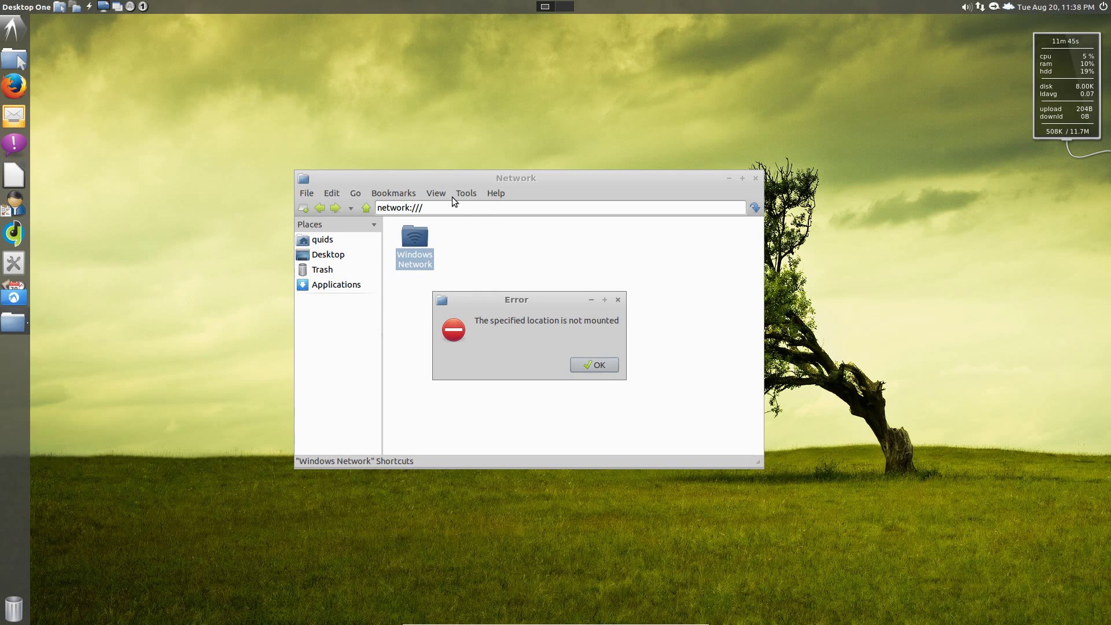
left_click(598, 370)
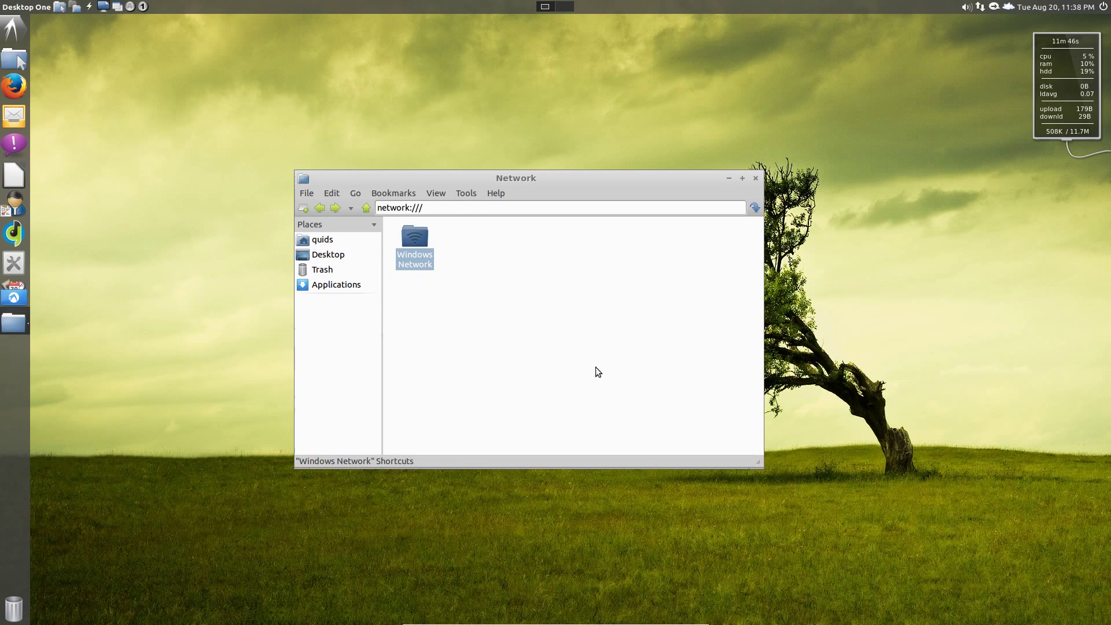
Browse smb://192.168.62.40/ and its Music folder, then close the file manager.
triple_click(478, 208)
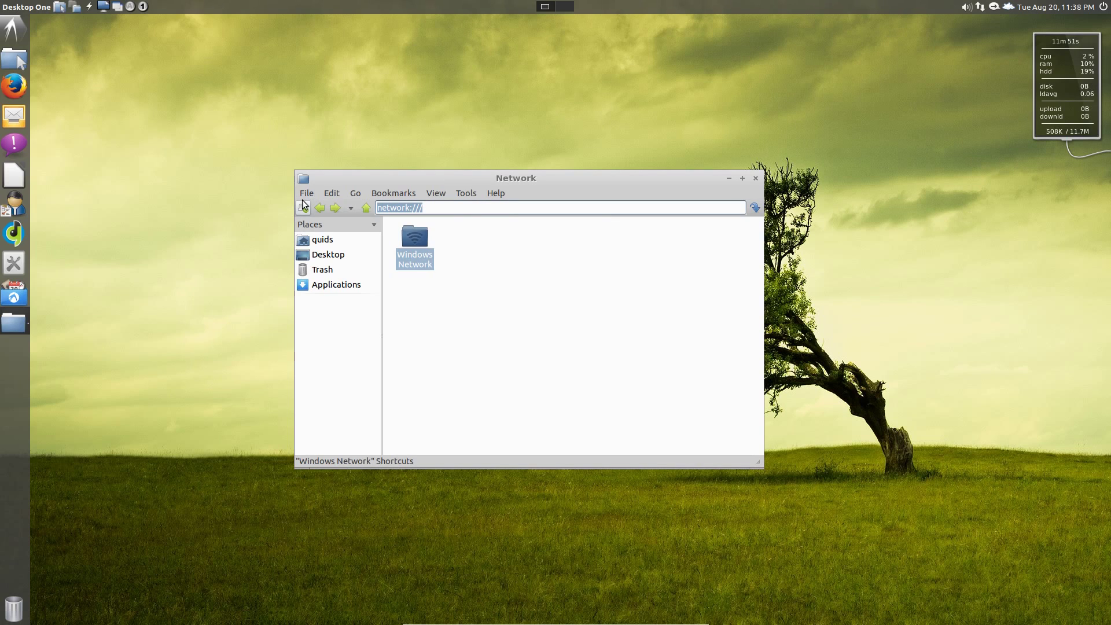
type("smb://192.168.62.40/")
key("Return")
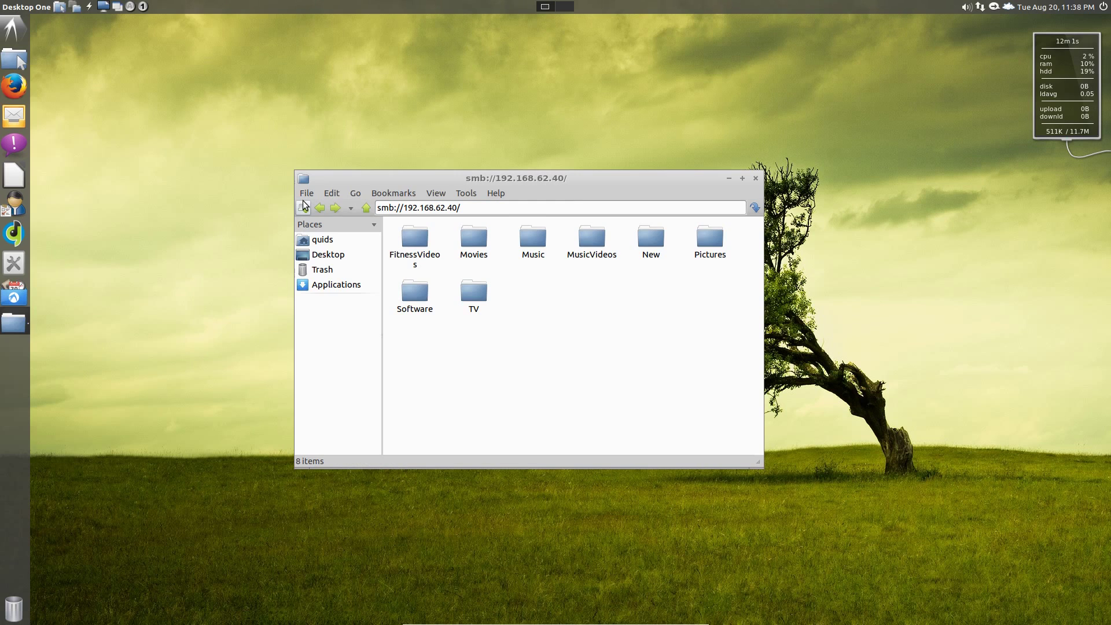
double_click(526, 242)
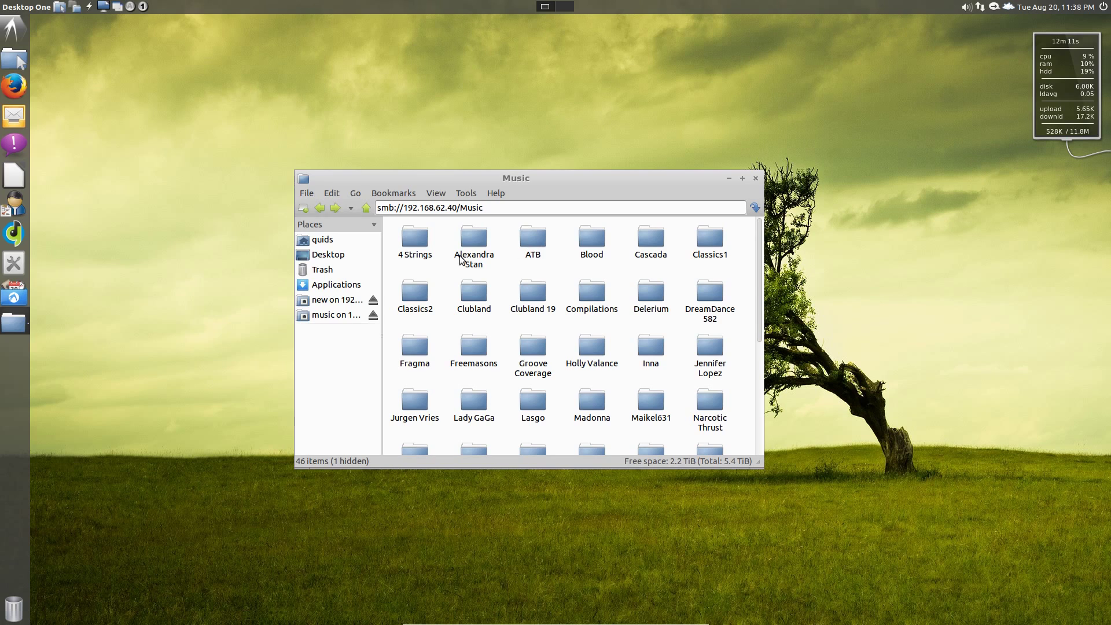
left_click(319, 208)
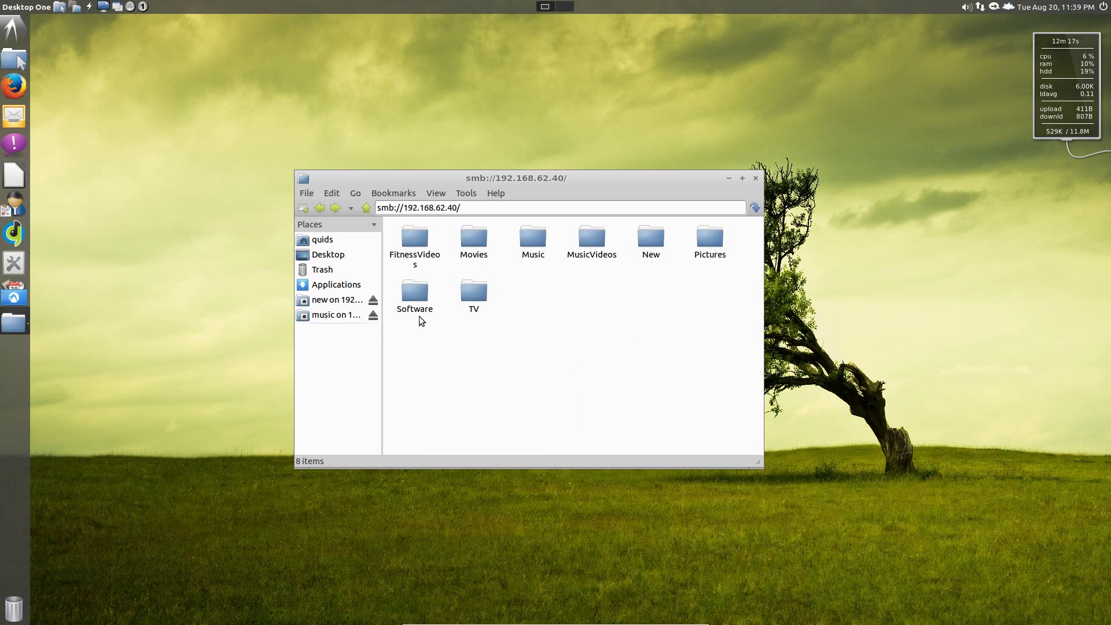
left_click(373, 301)
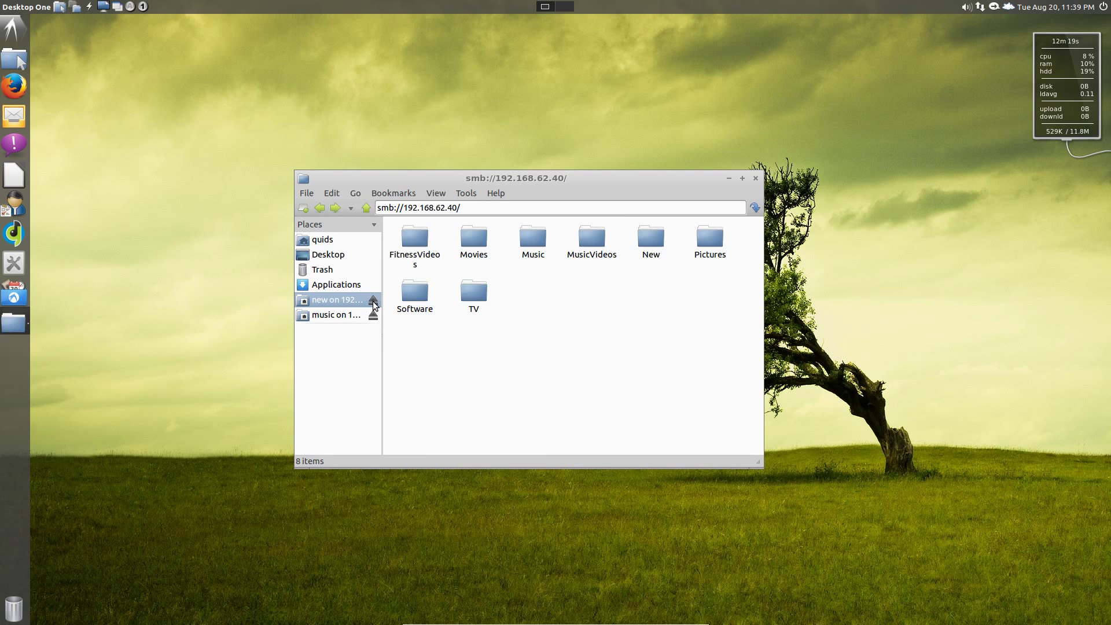
left_click(755, 178)
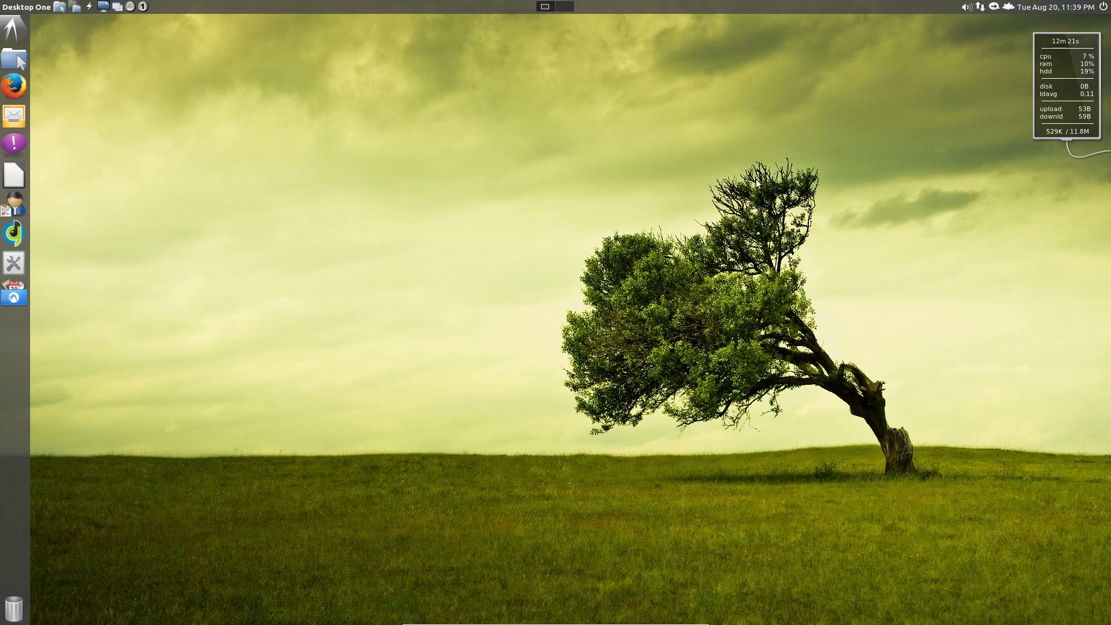
Browse the Games, Internet, Office and Sound & Video menu categories, ending at System Tools.
left_click(19, 40)
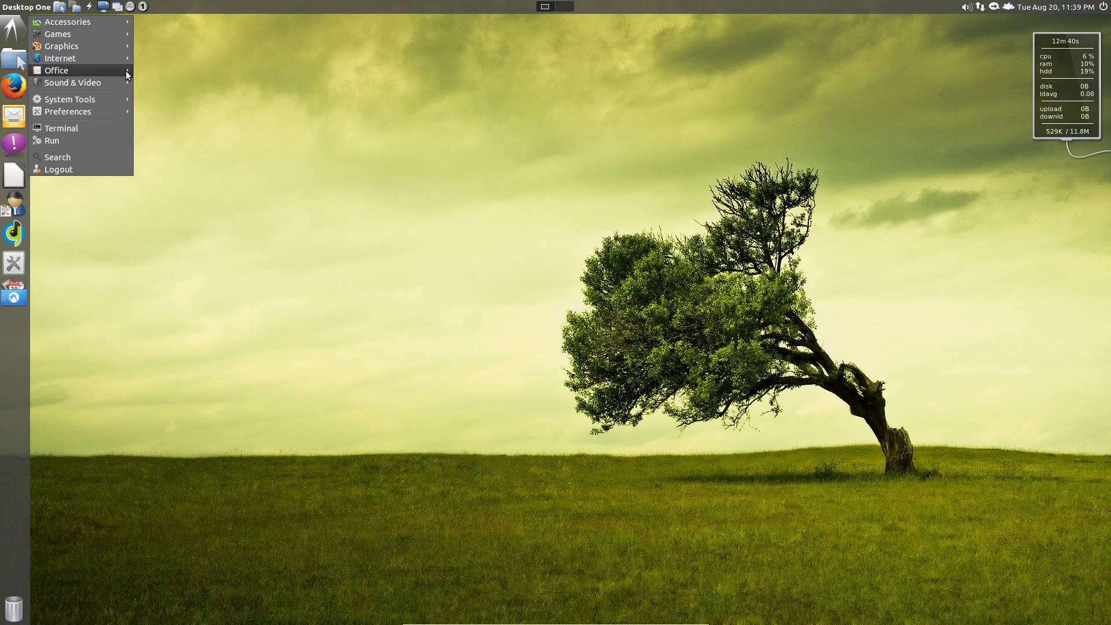
mouse_move(105, 35)
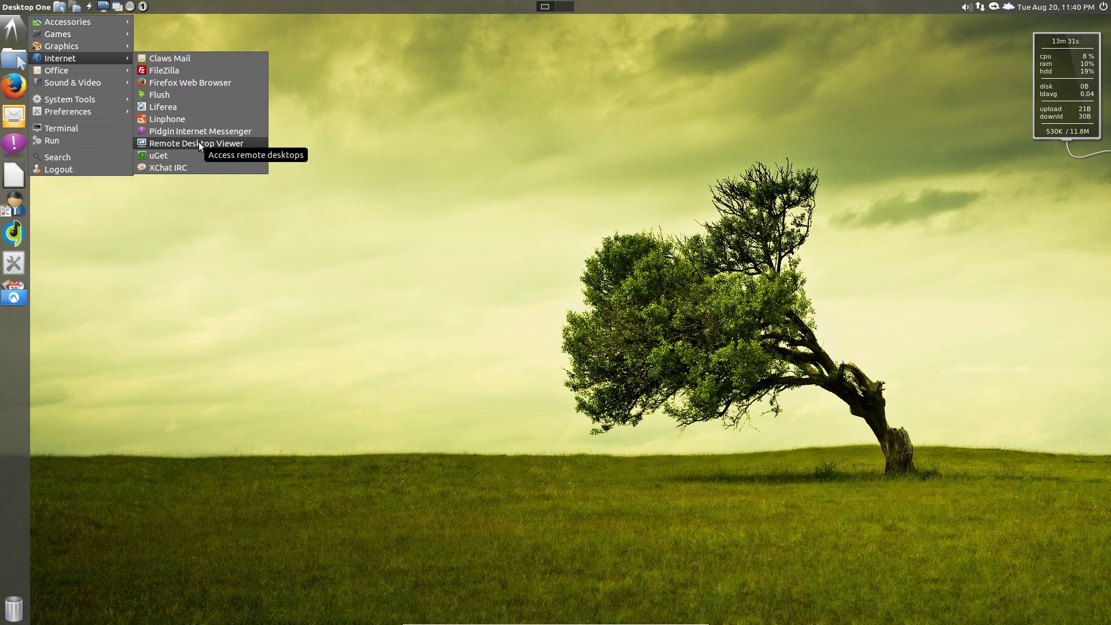
mouse_move(87, 70)
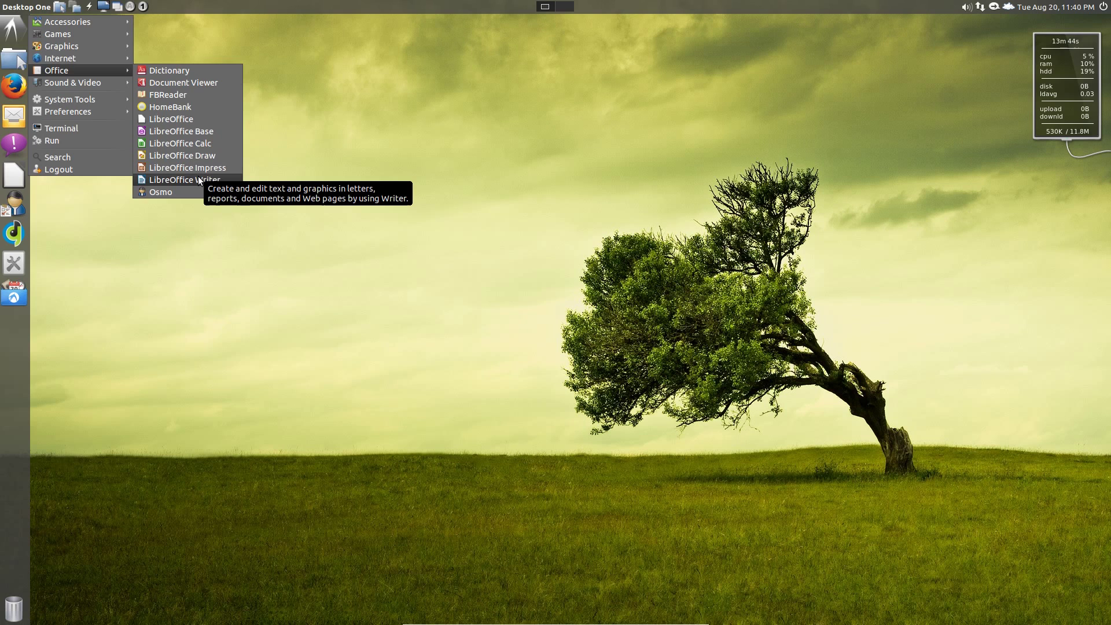
mouse_move(115, 82)
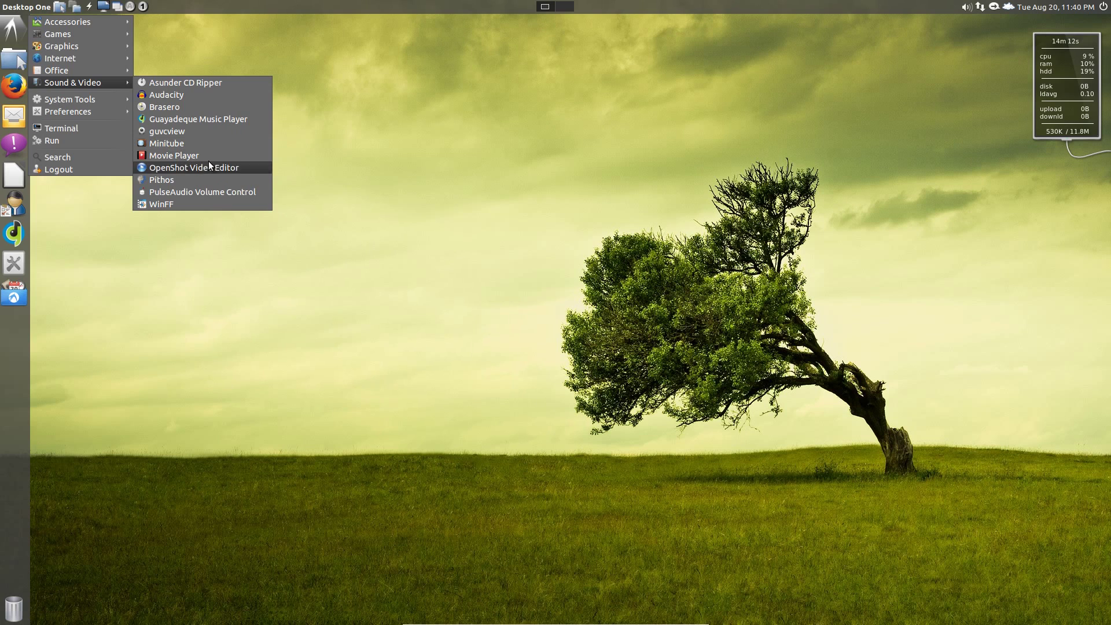
mouse_move(93, 99)
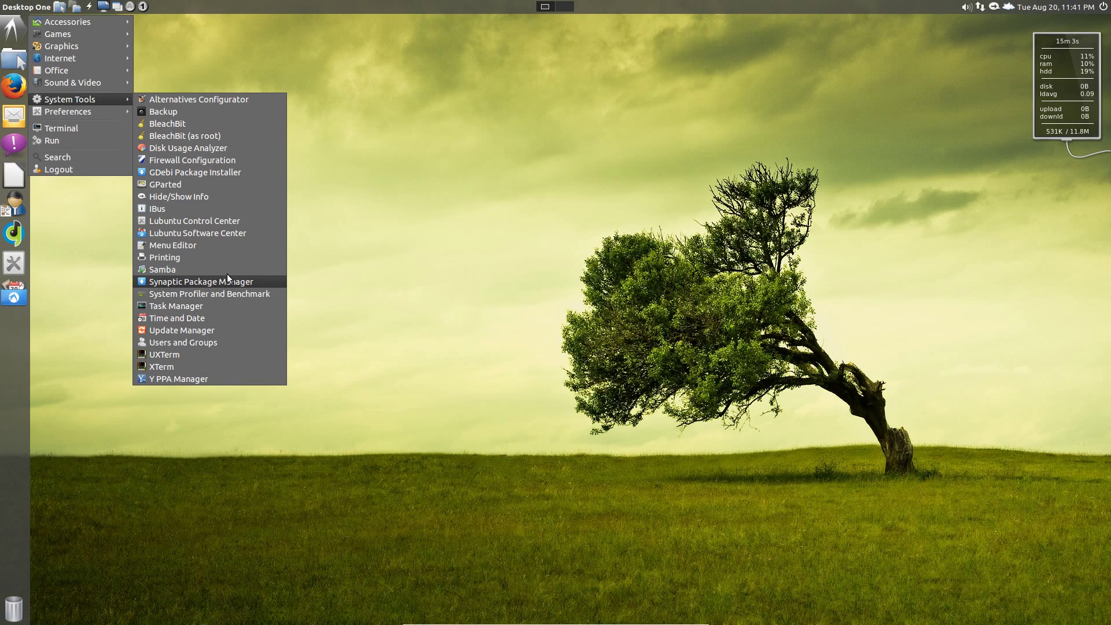
Launch Lubuntu Control Center from System Tools, then open and close Customize Look and Feel.
left_click(217, 220)
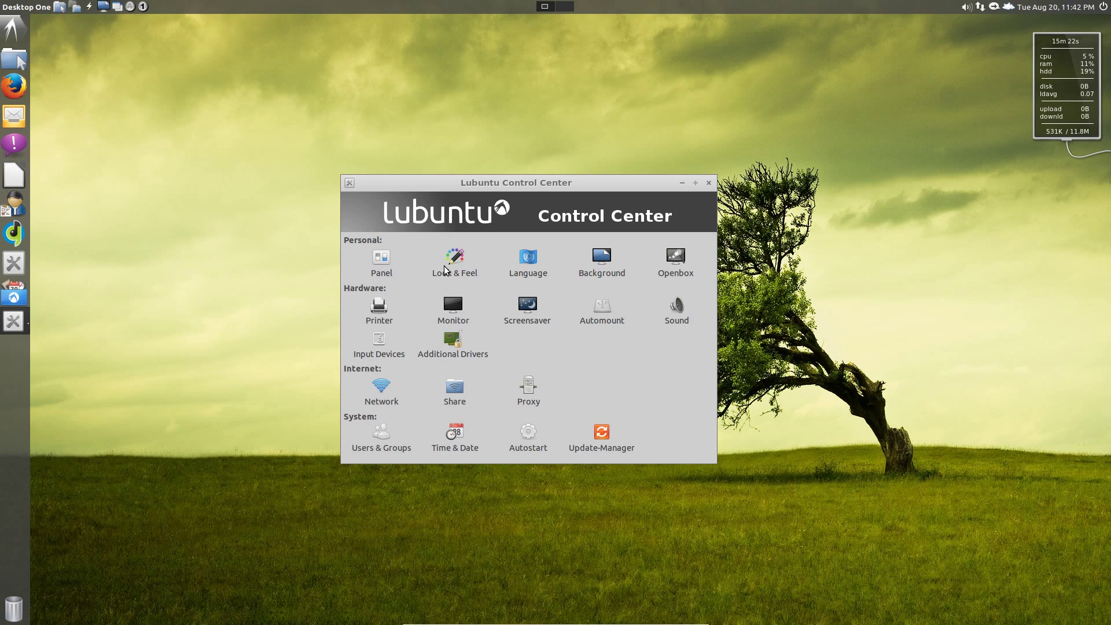
left_click(446, 270)
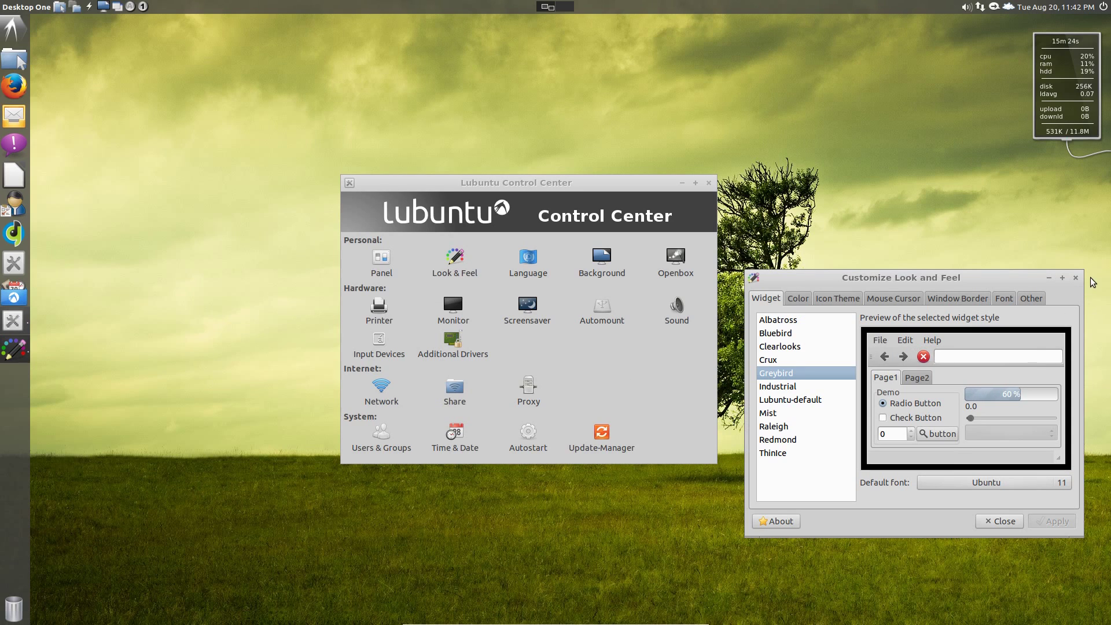
left_click(1076, 278)
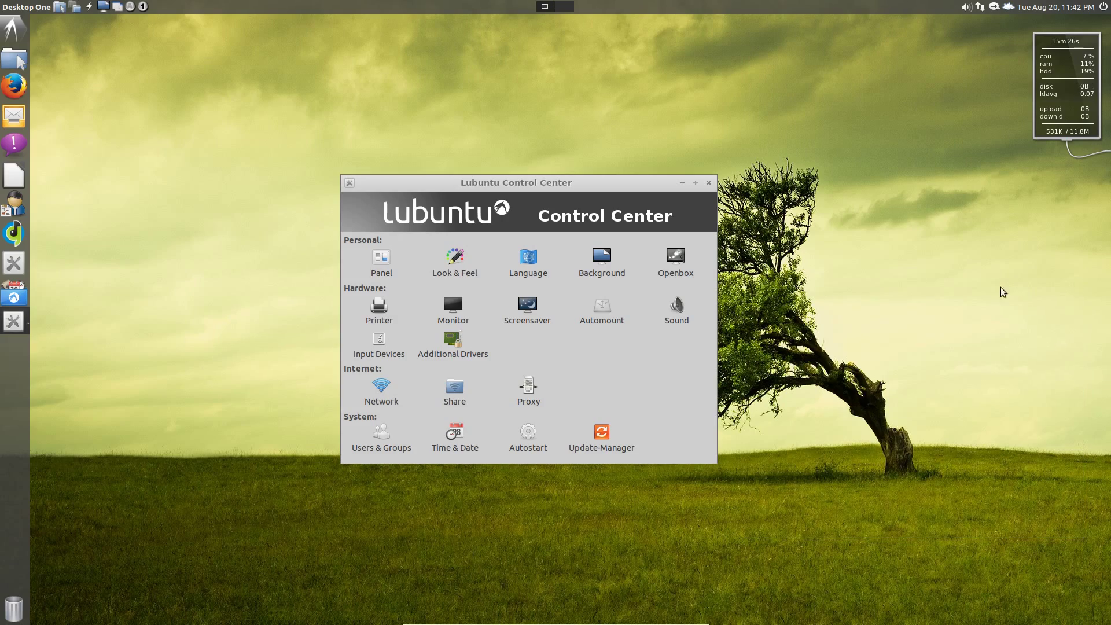